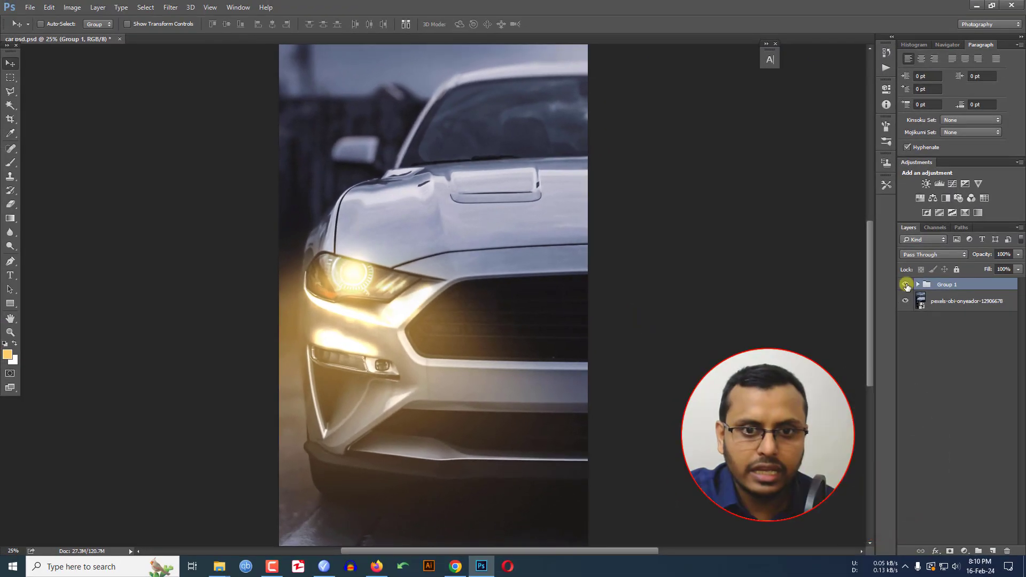
- Toggle the visibility of Group 1 to compare the car photo with and without the headlight glow
left_click(905, 285)
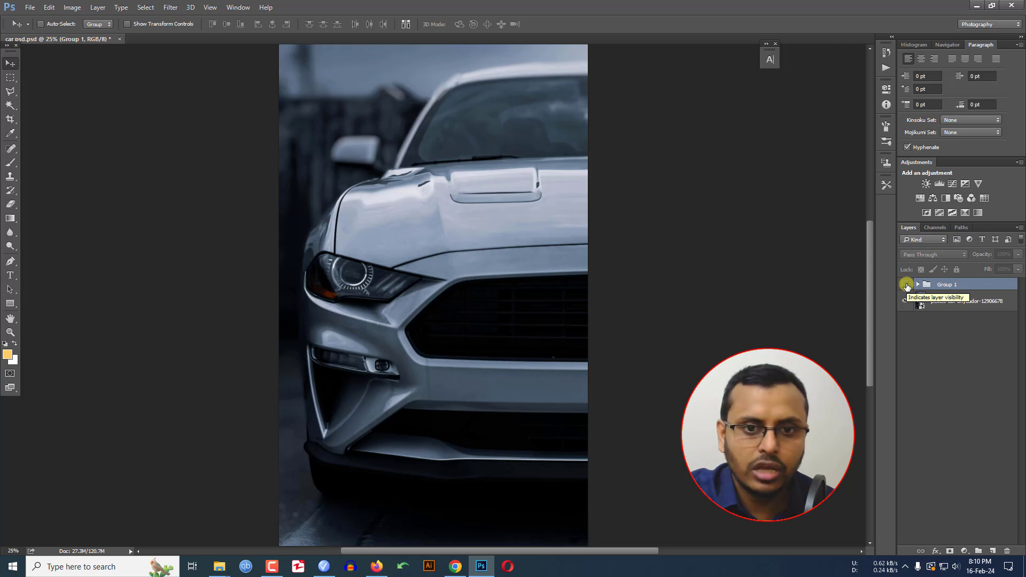
left_click(905, 285)
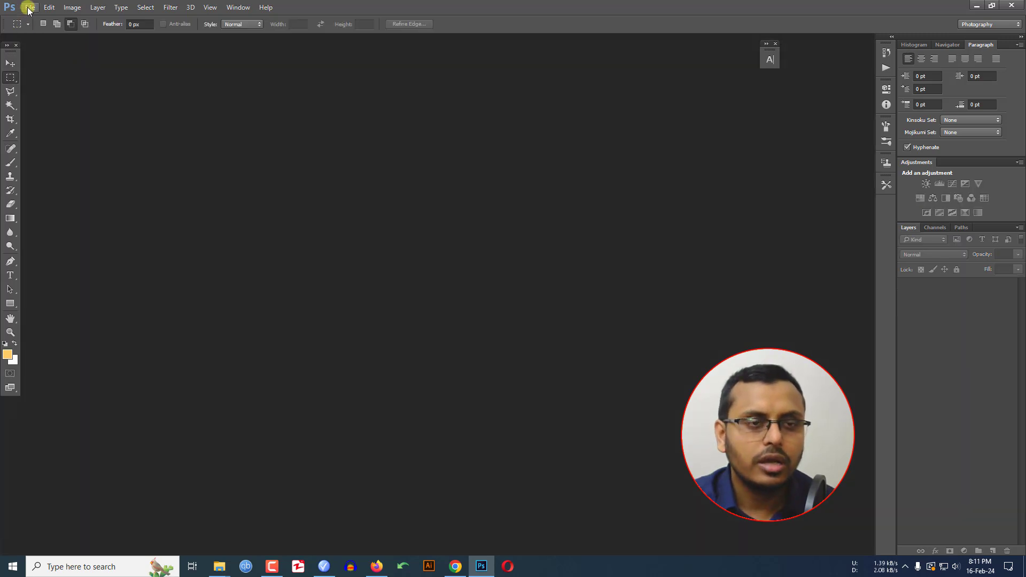
- Open the image pexels-obi-onyeador-12906678 from the Downloads folder
left_click(30, 7)
left_click(37, 30)
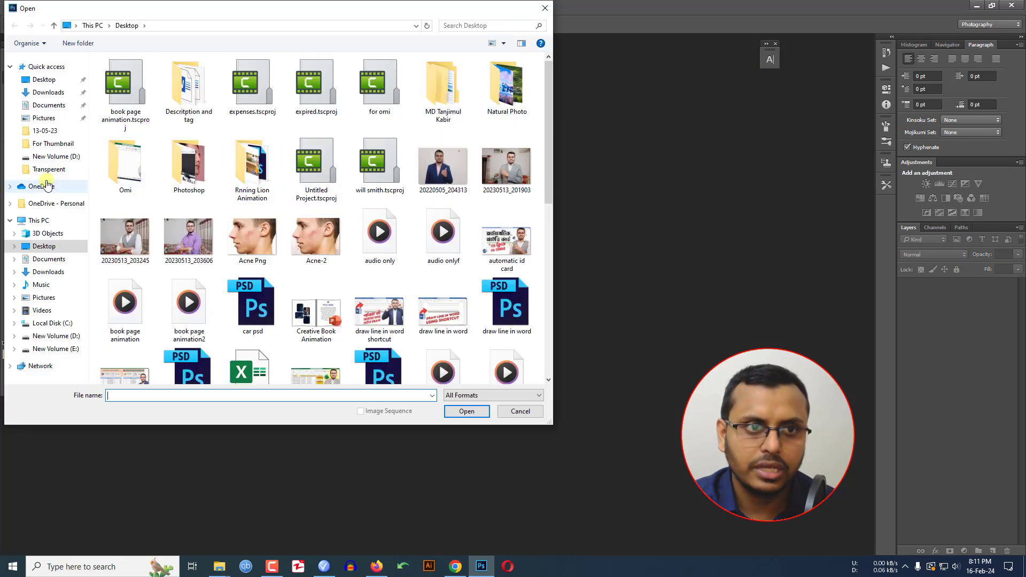
left_click(48, 94)
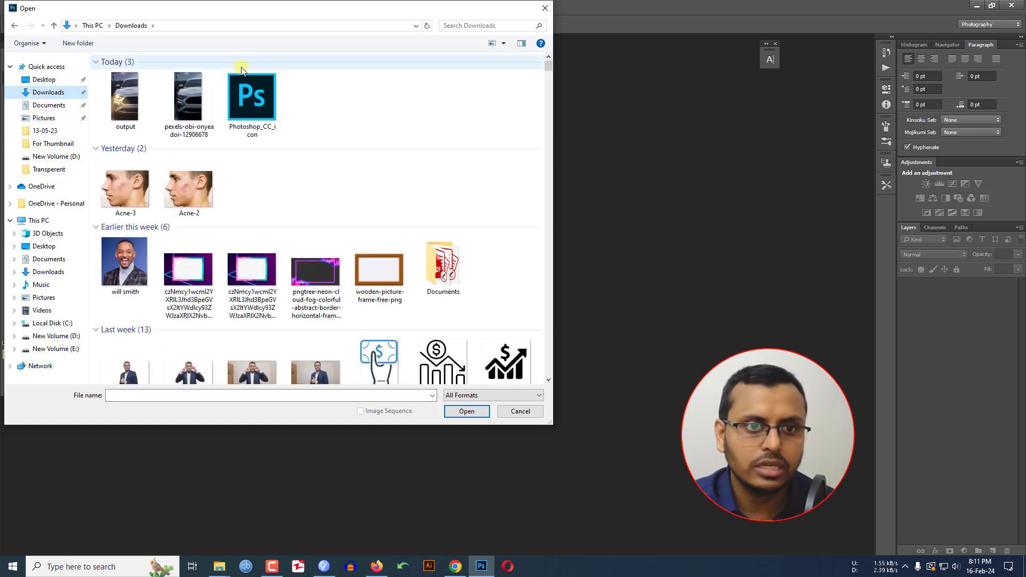
double_click(190, 93)
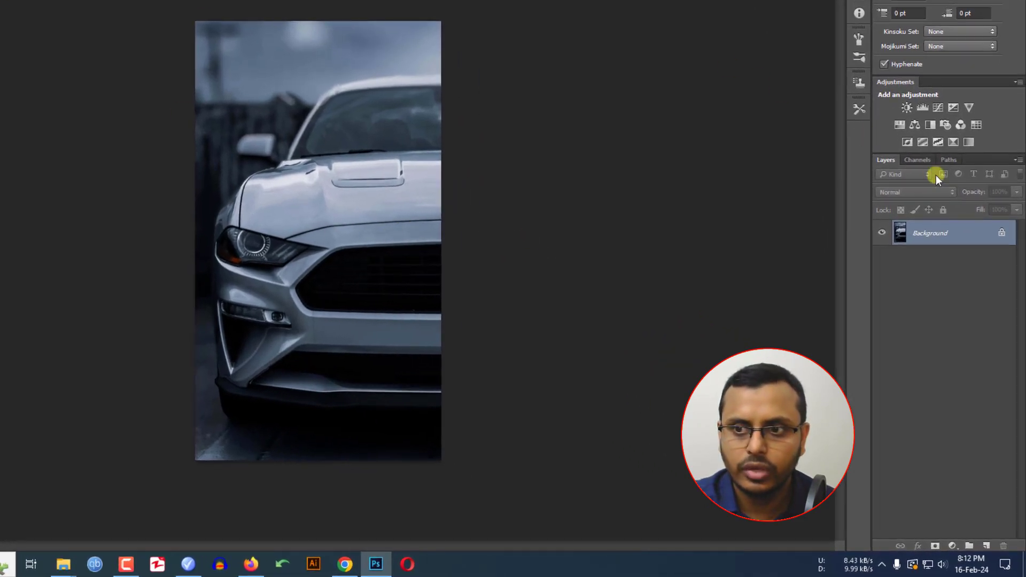
- Unlock the background layer and add a new empty layer above the car photo
left_click(1000, 233)
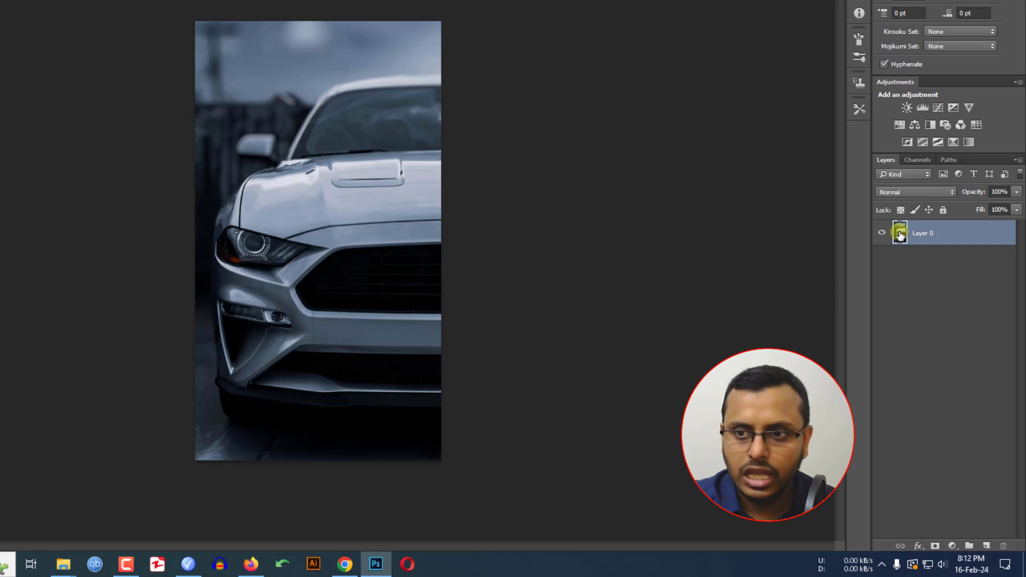
left_click(986, 546)
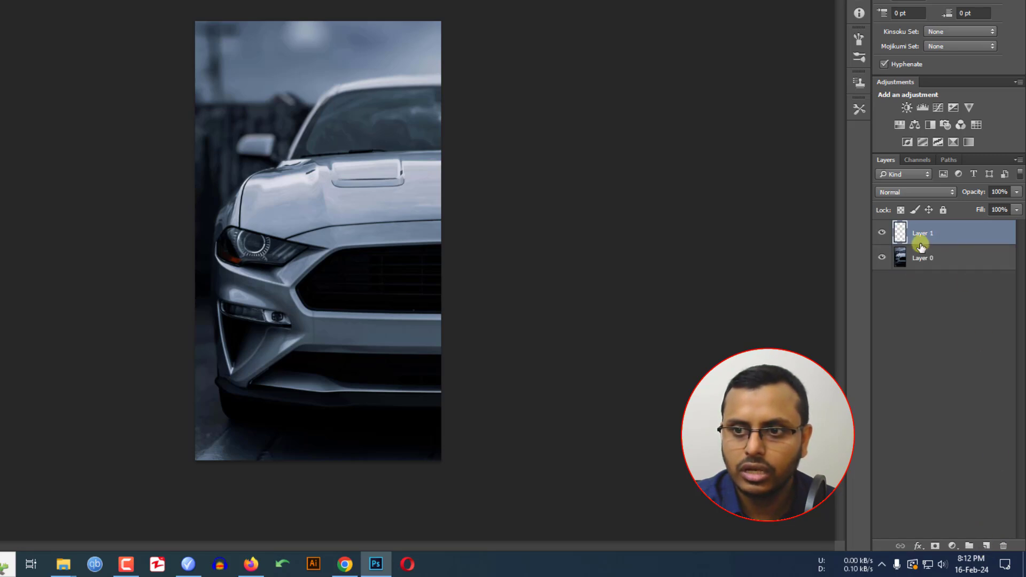
left_click(882, 258)
left_click(882, 259)
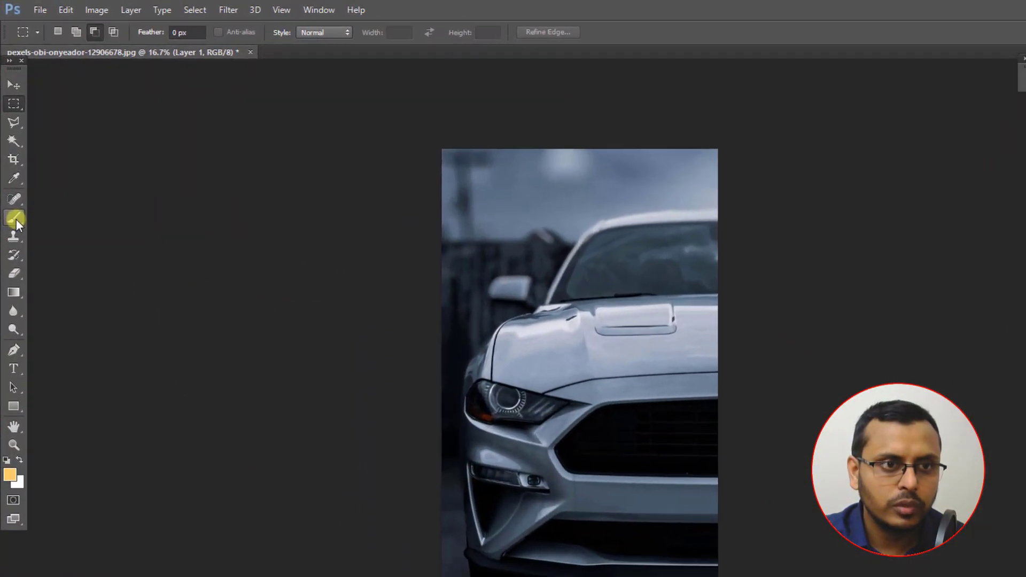
- Set up the Brush tool with a soft round tip at 198 px and 0% hardness
left_click(15, 219)
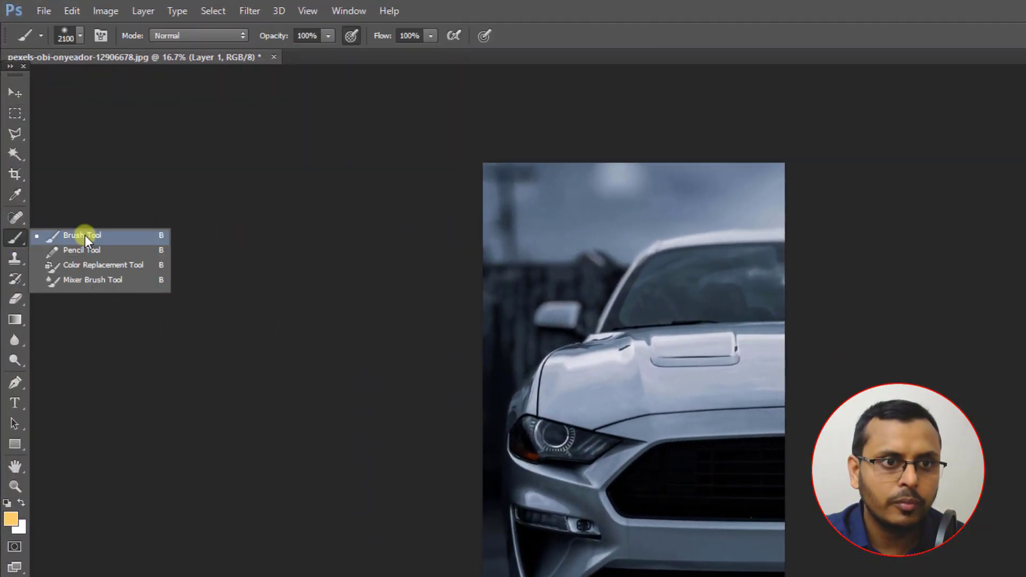
left_click(77, 214)
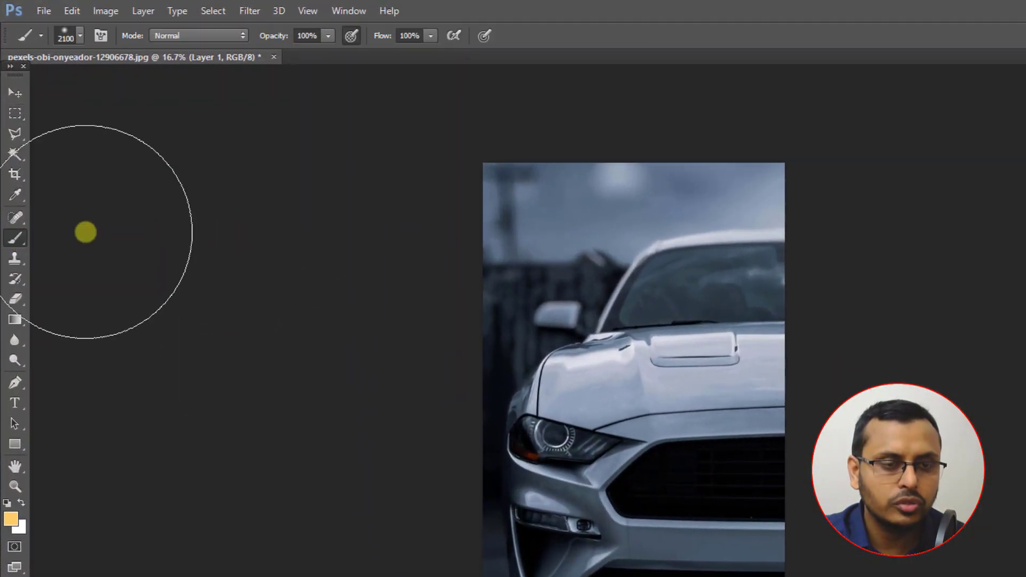
left_click(80, 37)
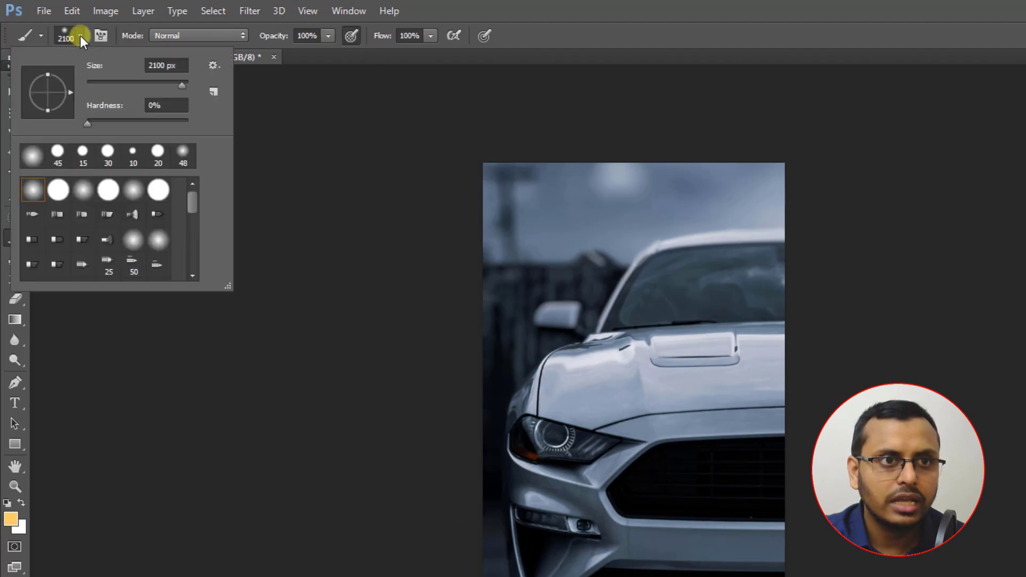
left_click(33, 193)
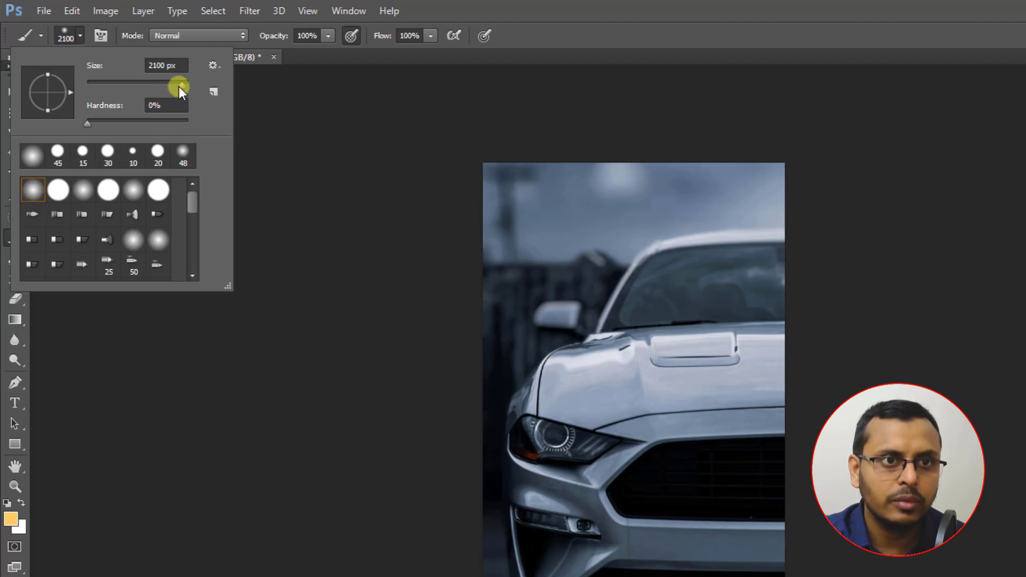
mouse_move(150, 87)
left_mouse_down()
mouse_move(138, 88)
mouse_move(191, 87)
mouse_move(163, 82)
left_mouse_up()
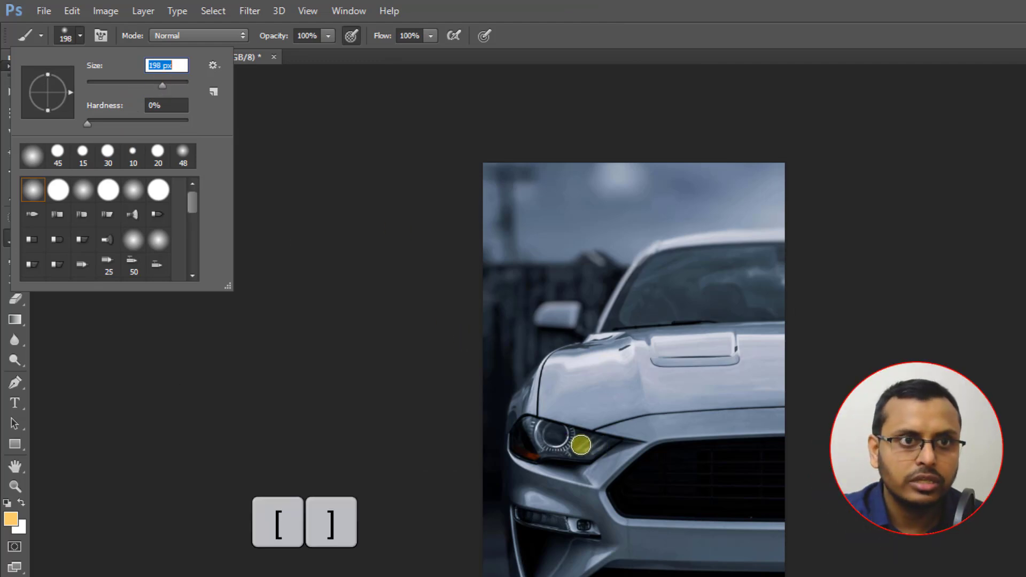
left_click(303, 52)
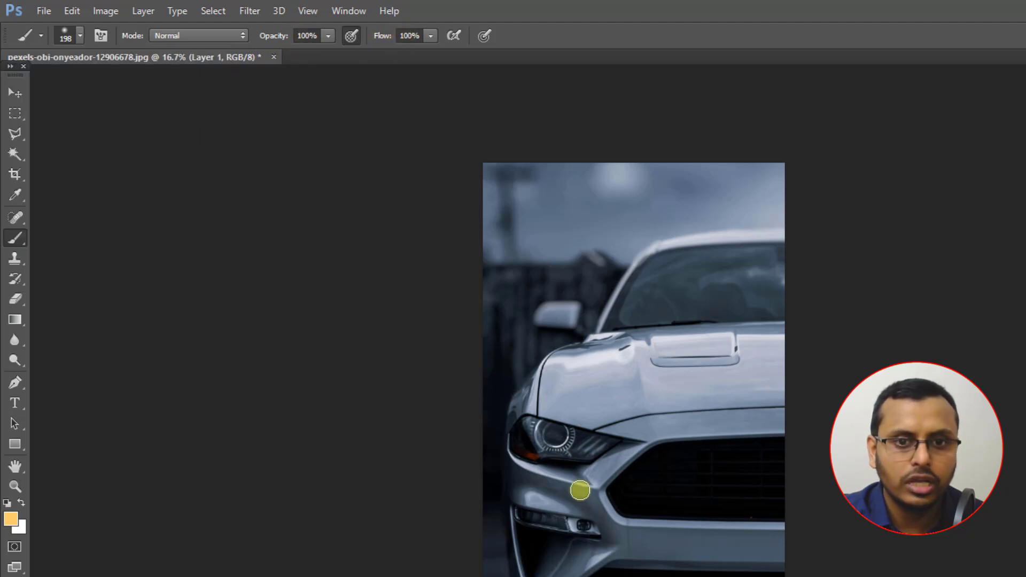
- Set the foreground color to the warm yellow-orange ffcc66 for the headlight glow
left_click(11, 521)
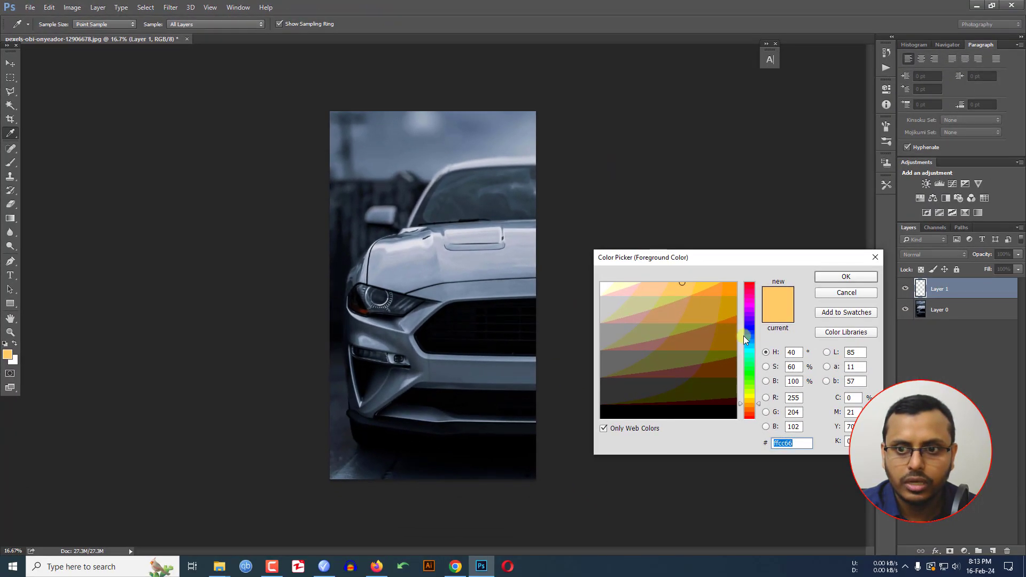
mouse_move(749, 335)
left_mouse_down()
mouse_move(750, 304)
mouse_move(749, 350)
left_mouse_up()
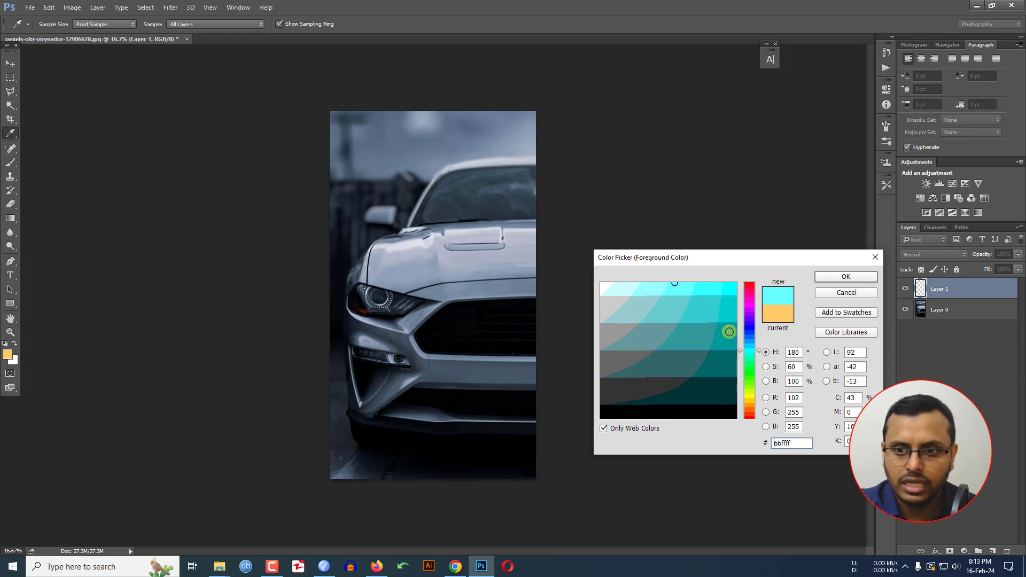
left_click(749, 395)
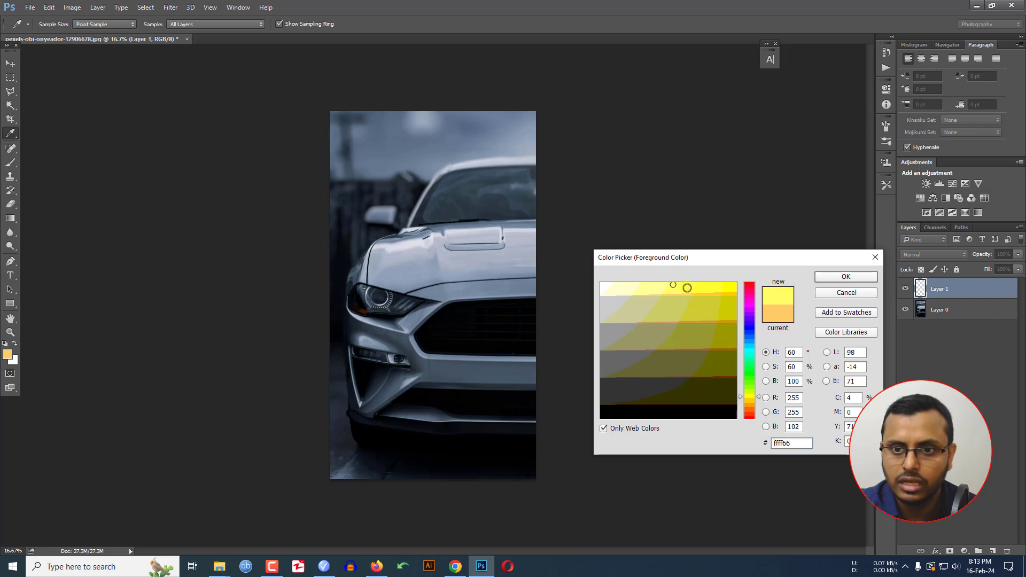
left_click(749, 400)
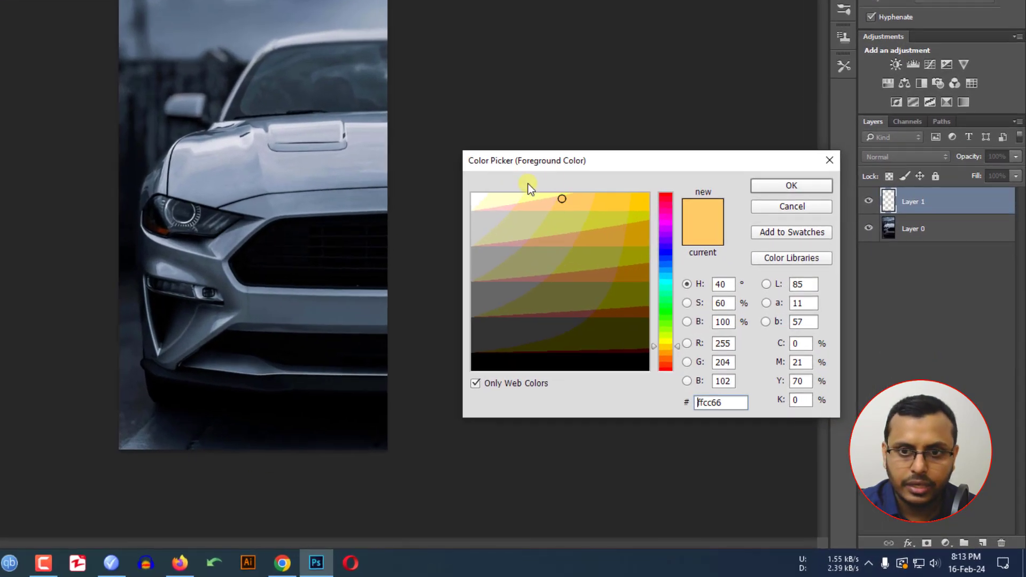
left_click(782, 188)
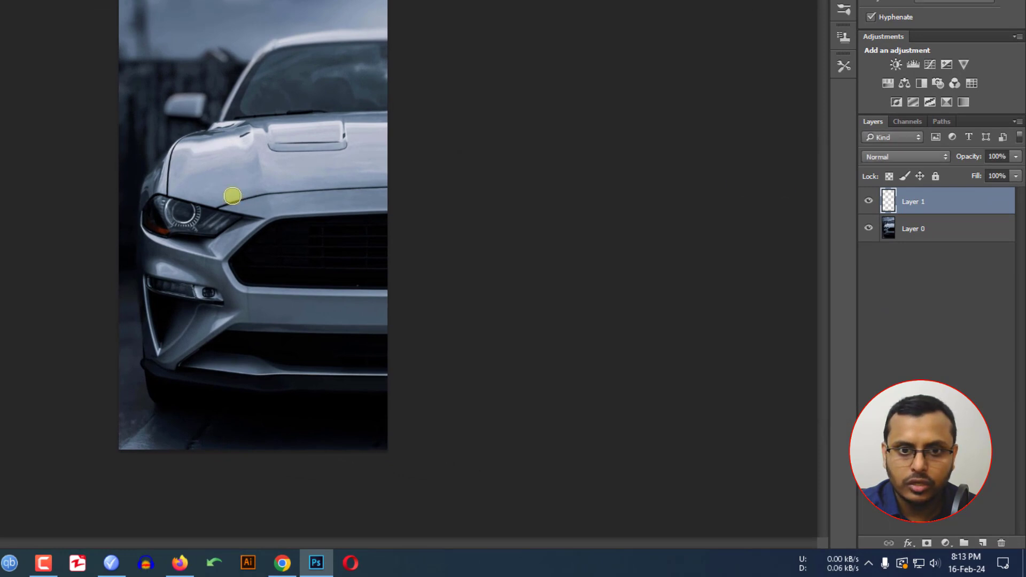
- Paint one soft dab over the headlight's lamp on Layer 1 and set the layer's blend mode to Linear Dodge (Add)
left_click(183, 212)
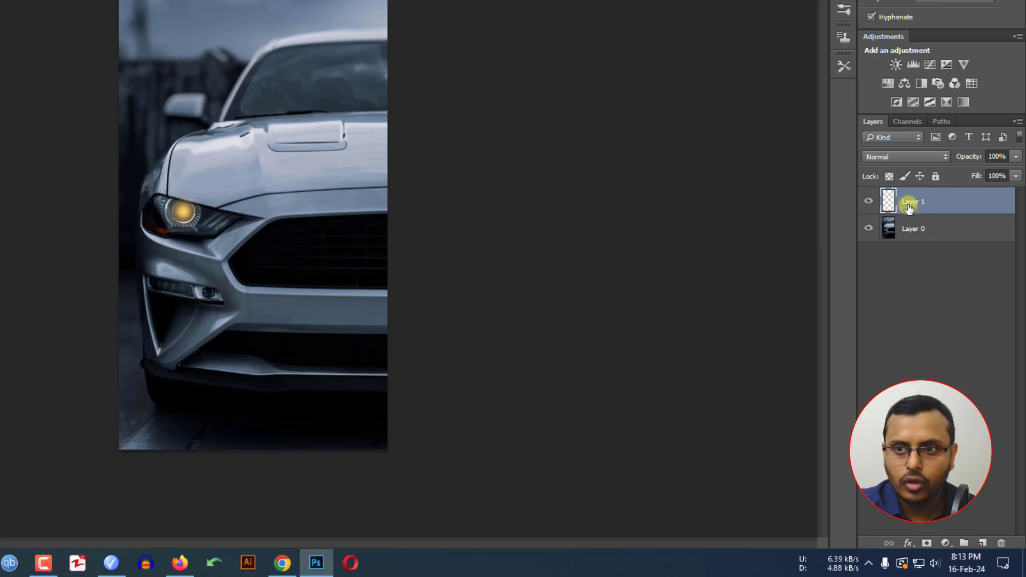
left_click(900, 162)
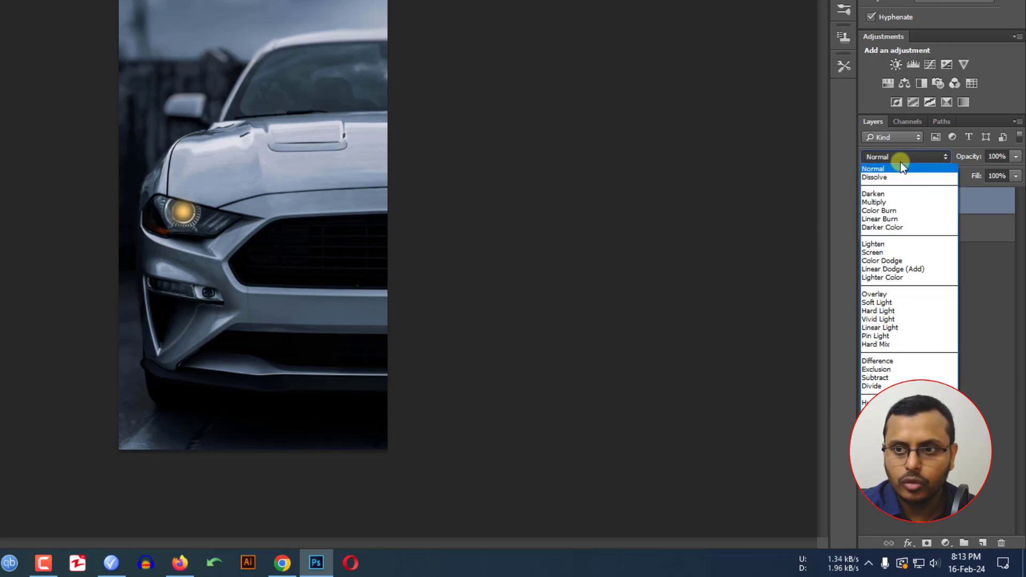
left_click(894, 270)
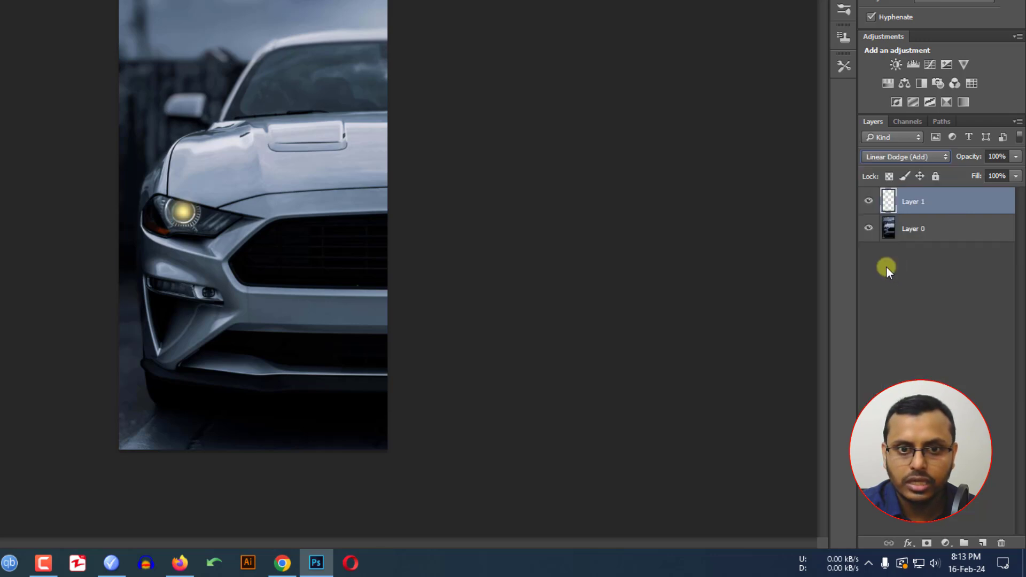
- Turn off Transparency Shapes Layer in the blending options of Layer 1
right_click(901, 203)
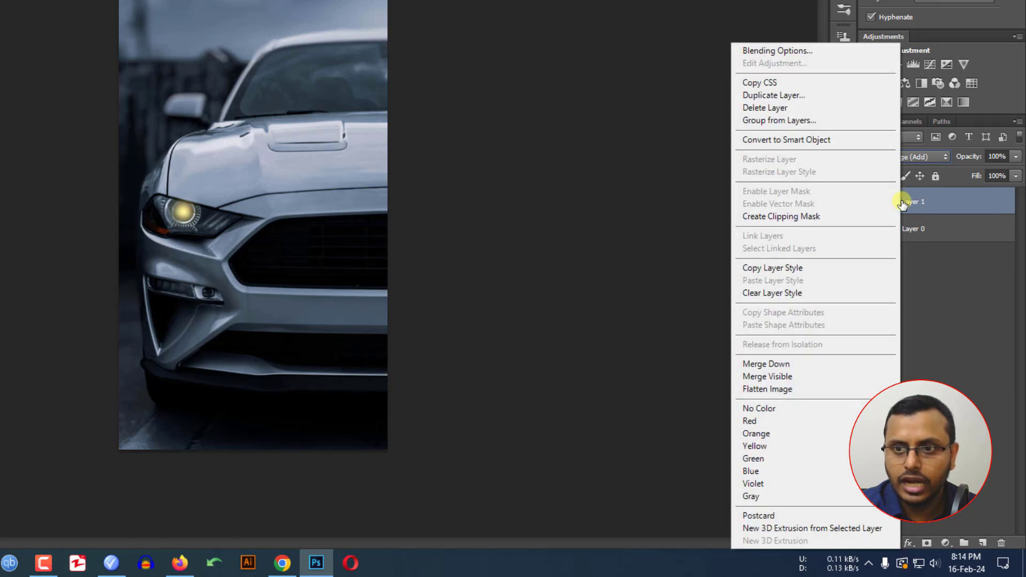
left_click(754, 50)
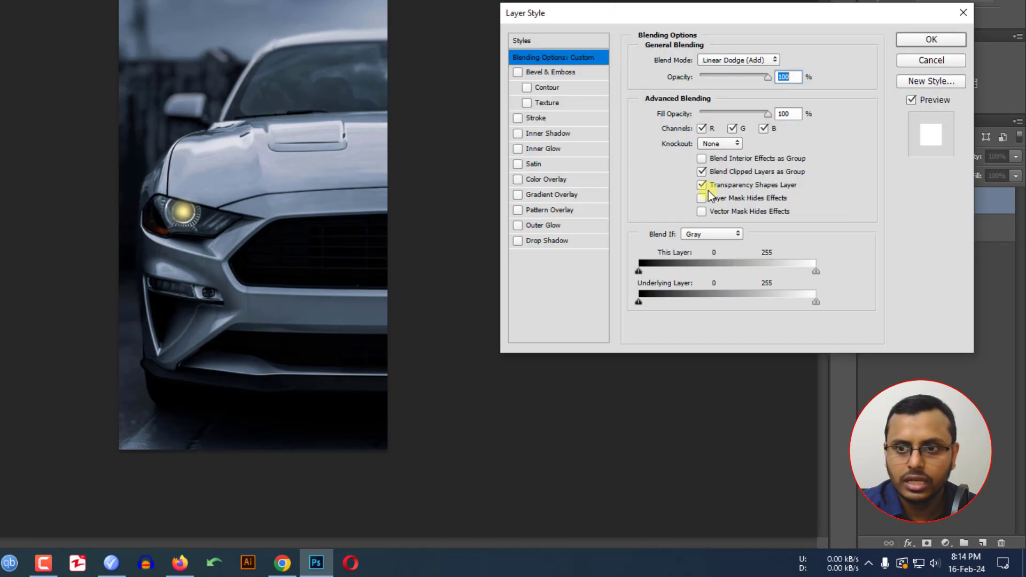
left_click(702, 185)
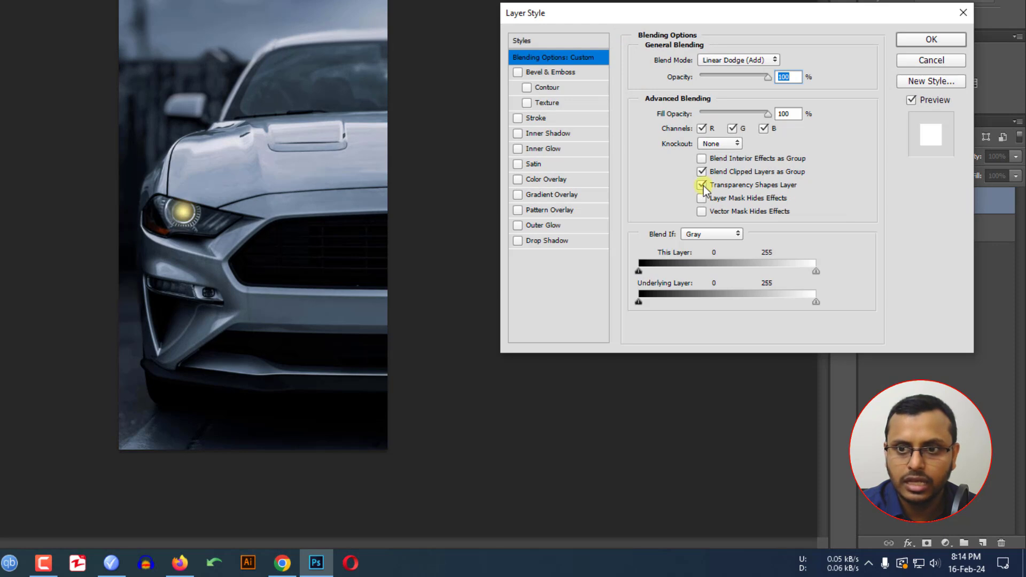
left_click(930, 39)
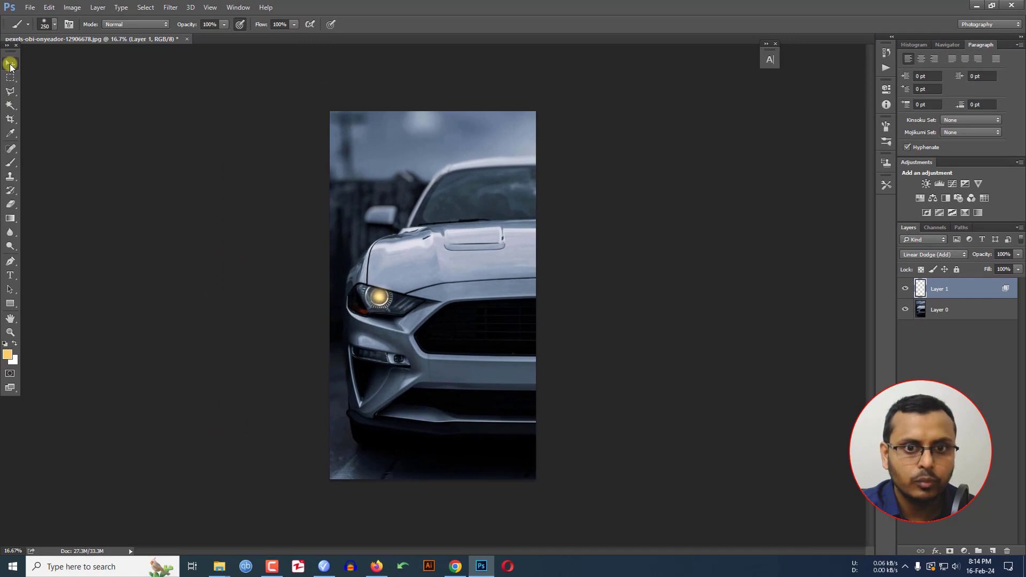
left_click(10, 63)
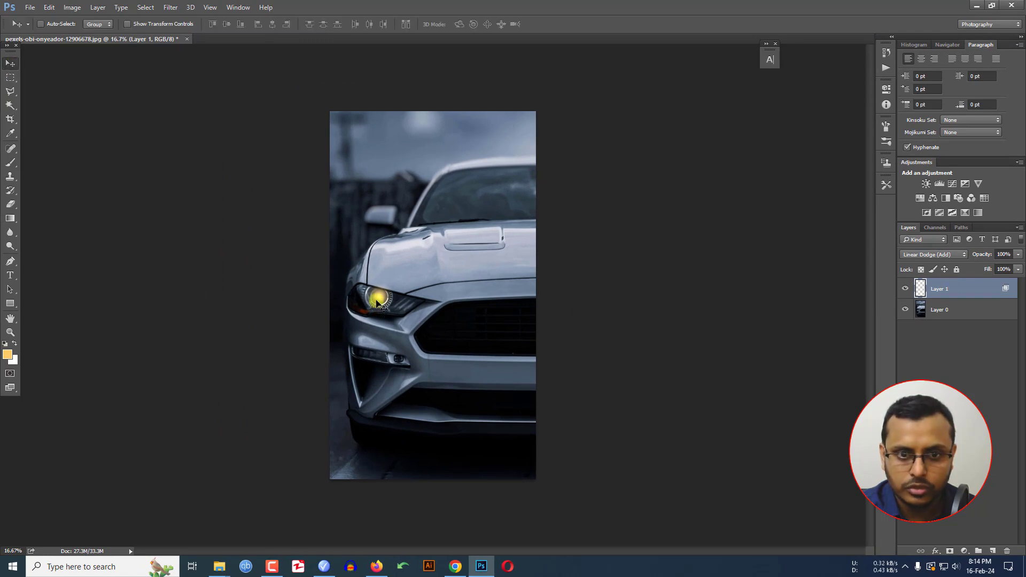
key("ctrl+t")
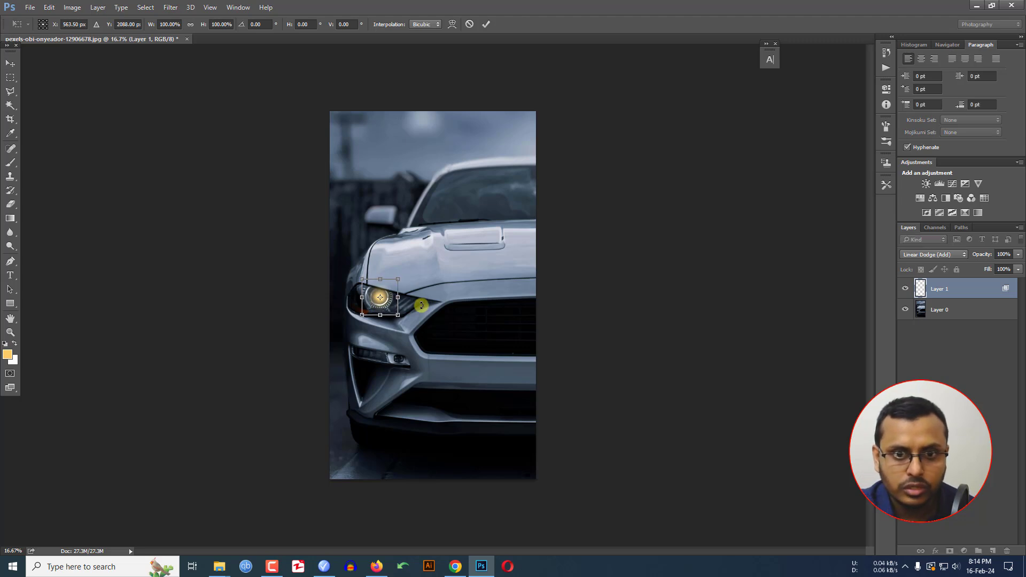
left_click(10, 63)
left_click(467, 215)
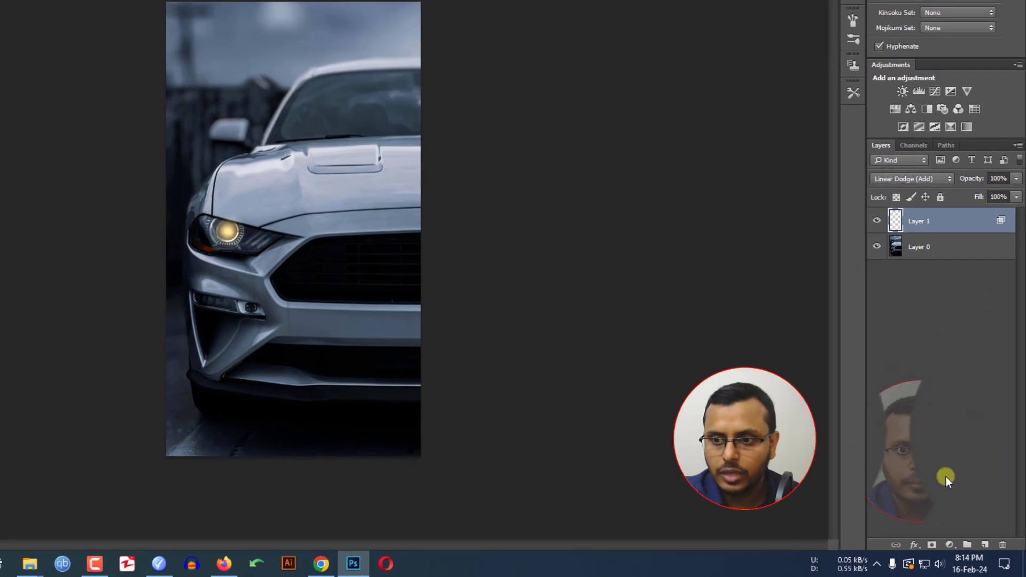
- Add a new empty layer above Layer 1 and set its blend mode to Linear Dodge (Add)
left_click(985, 545)
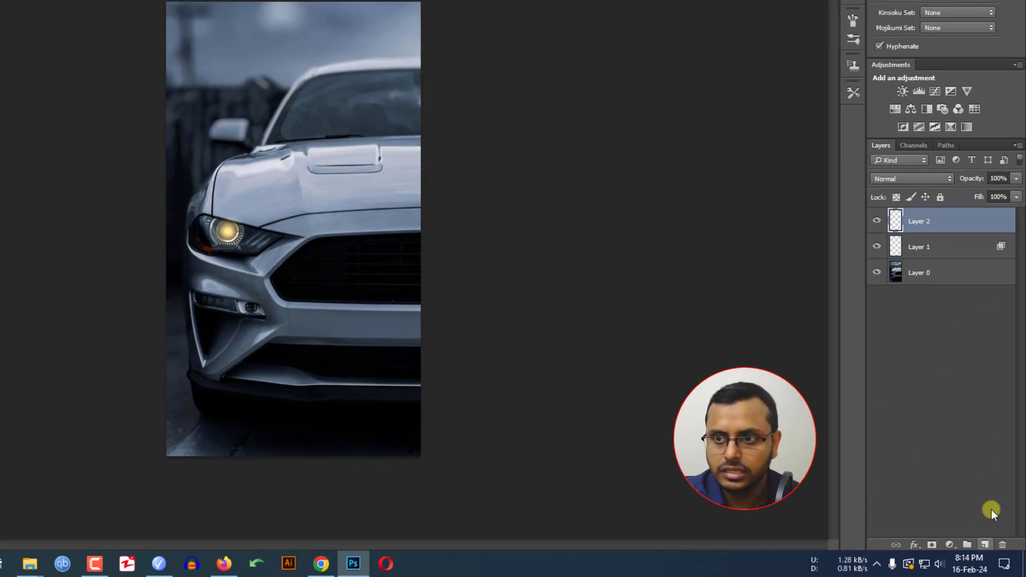
left_click(897, 179)
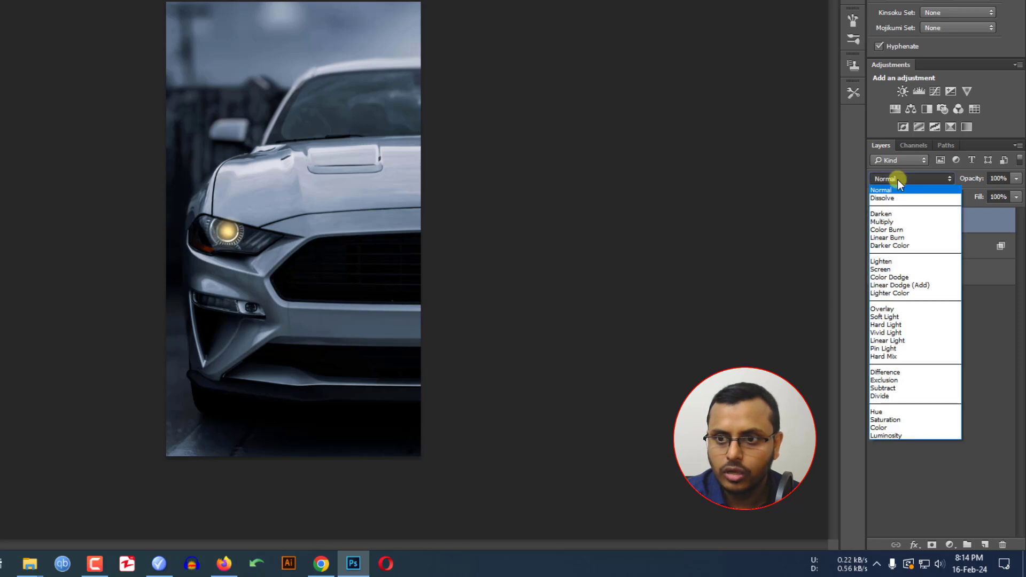
left_click(905, 285)
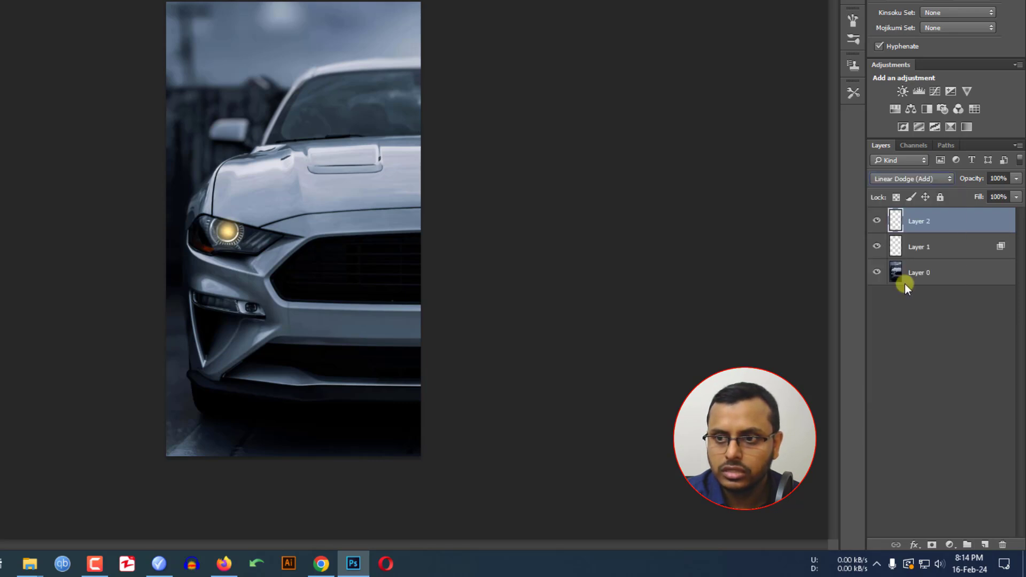
- Turn off Transparency Shapes Layer in the blending options of Layer 2
right_click(935, 226)
left_click(839, 79)
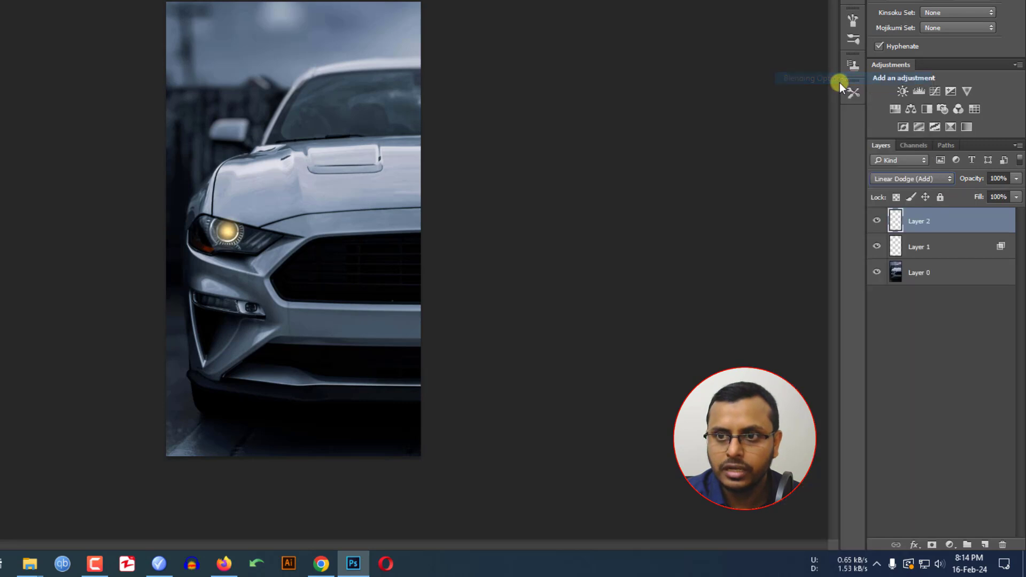
left_click(718, 206)
left_click(935, 68)
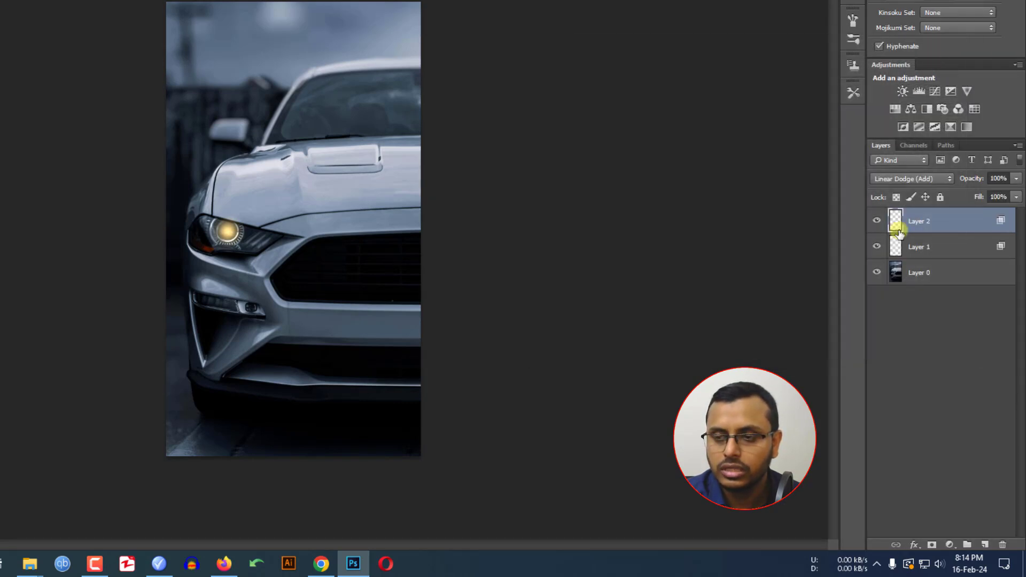
- Duplicate Layer 2 within the same document, keeping the suggested name Layer 2 copy
right_click(935, 219)
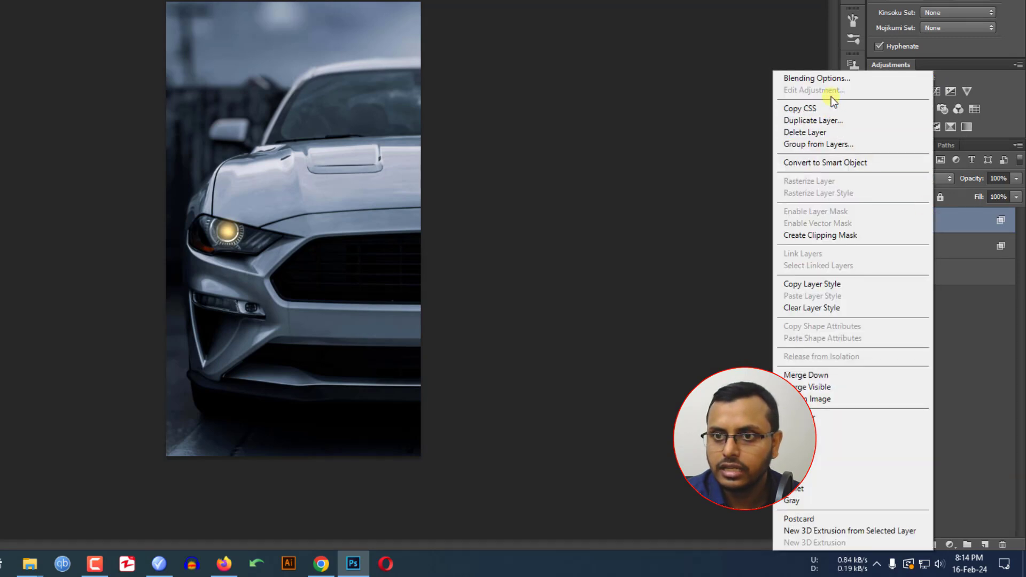
left_click(823, 121)
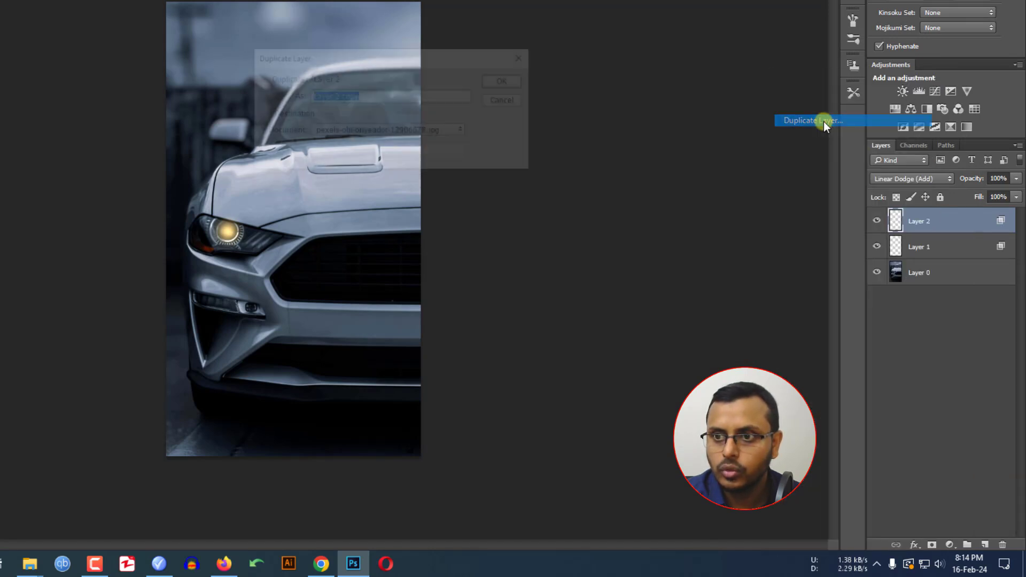
left_click(506, 82)
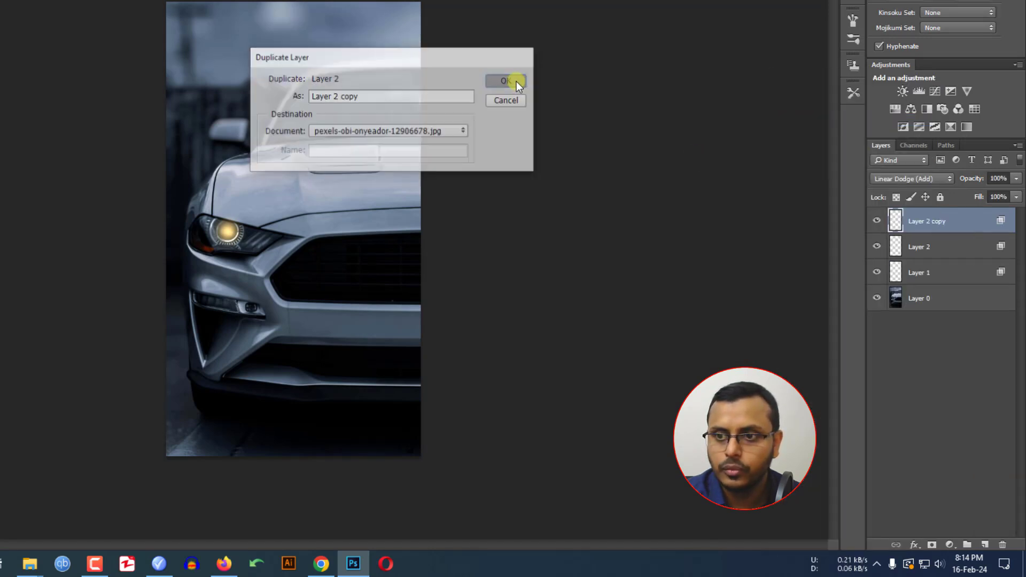
- Paint one soft dab over the headlight's lamp on Layer 2 and set the layer's Fill to 67%
left_click(924, 250)
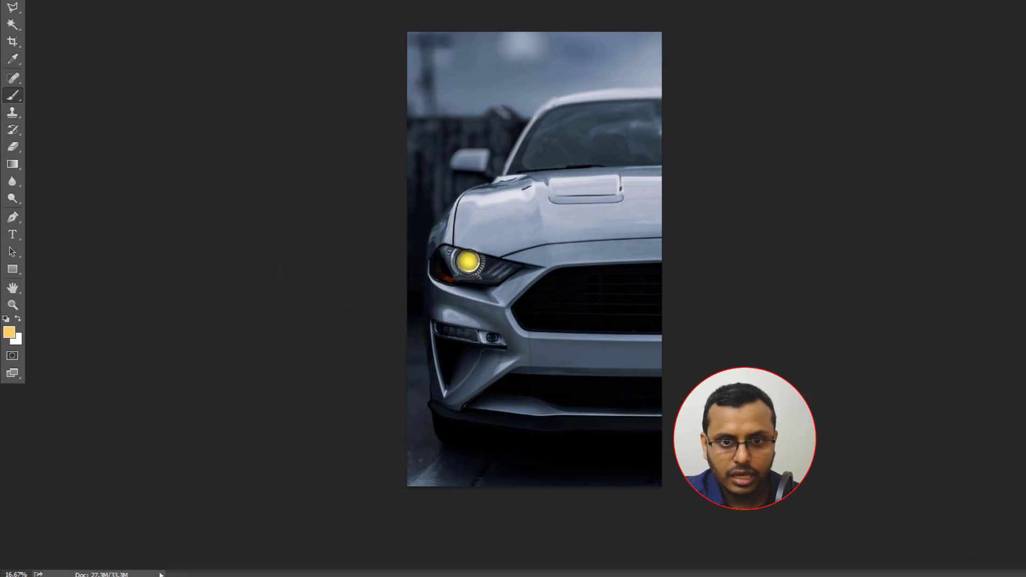
left_click(468, 261)
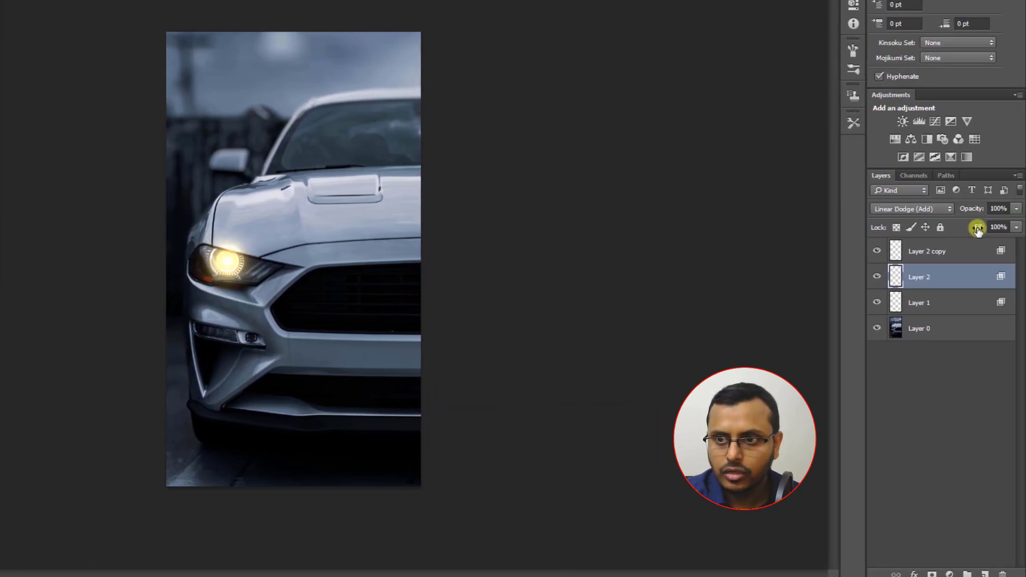
left_click(978, 229)
mouse_move(986, 229)
left_mouse_down()
mouse_move(969, 228)
mouse_move(979, 229)
left_mouse_up()
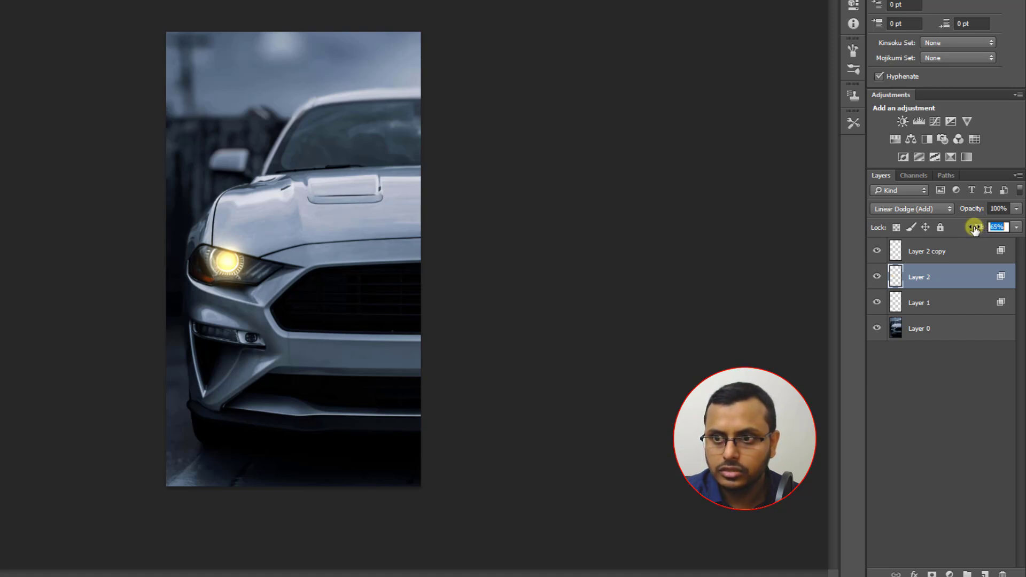
left_click_drag(976, 228, 976, 229)
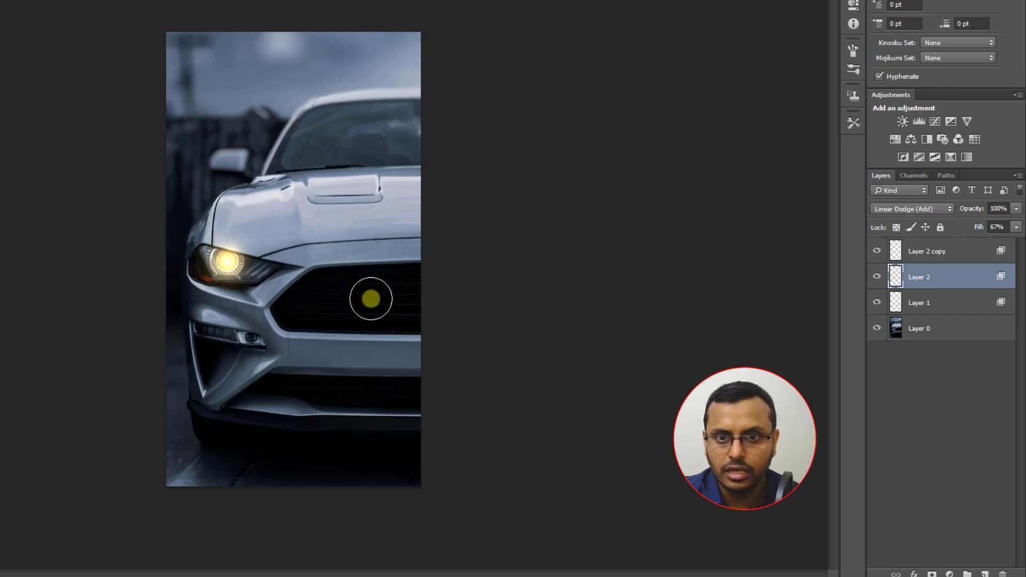
- On Layer 2 copy, paint soft glow strokes around the headlight's lower edge, above the fog lamp and along the lower bumper edges
left_click(925, 256)
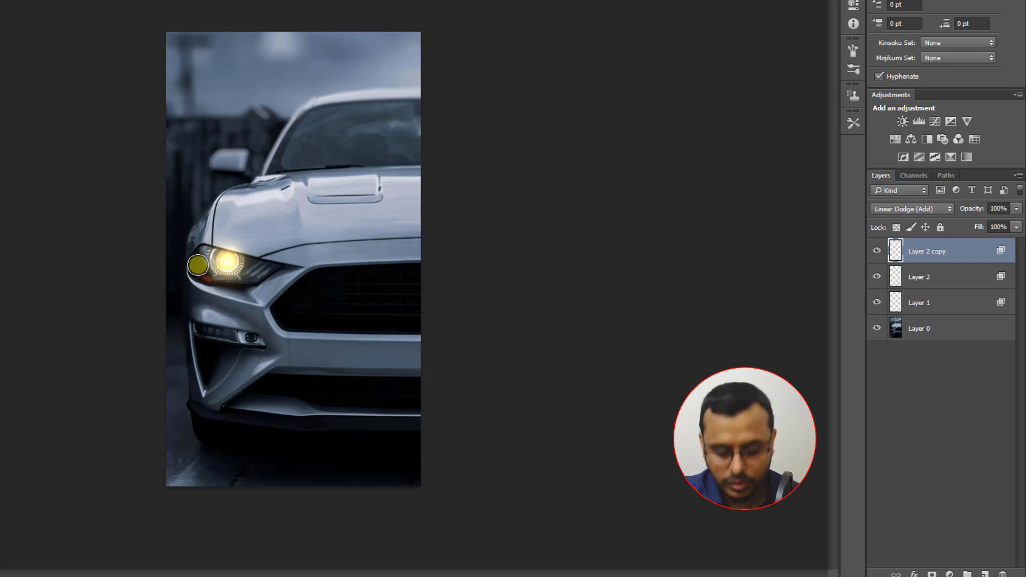
key("ctrl+plus")
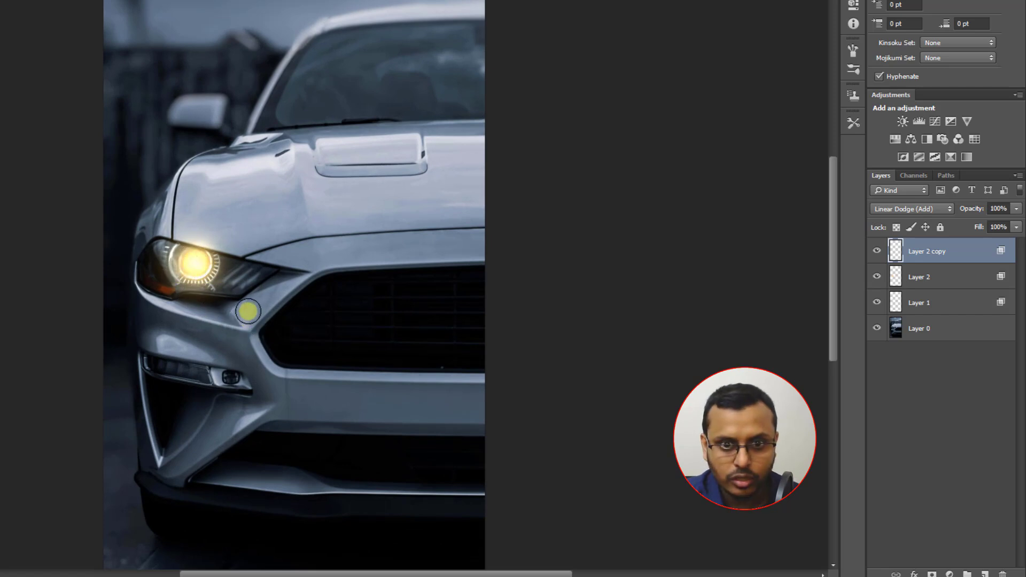
mouse_move(246, 310)
left_mouse_down()
mouse_move(292, 279)
mouse_move(235, 310)
mouse_move(206, 312)
mouse_move(162, 293)
mouse_move(151, 257)
mouse_move(150, 291)
left_mouse_up()
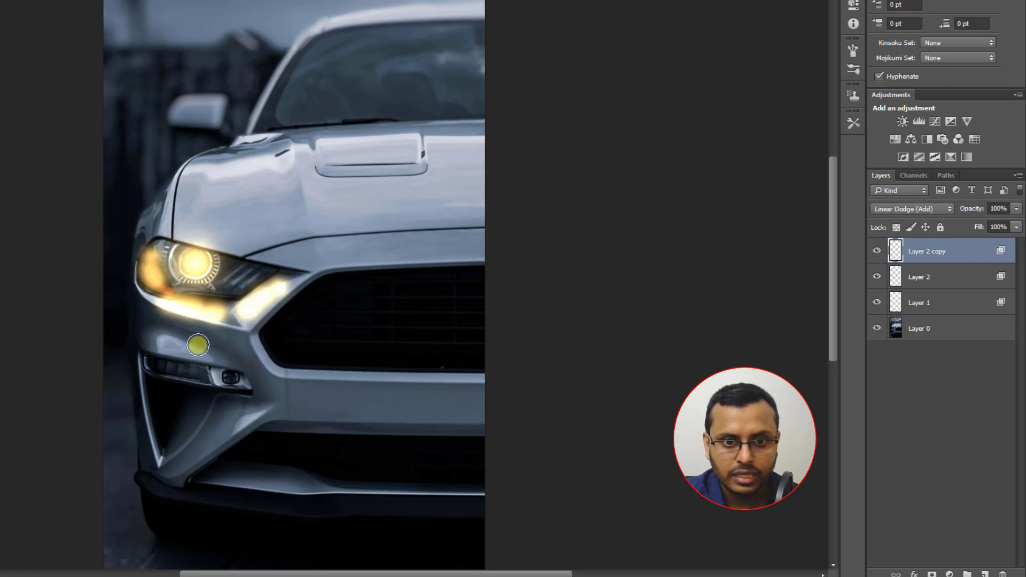
left_click_drag(201, 355, 151, 343)
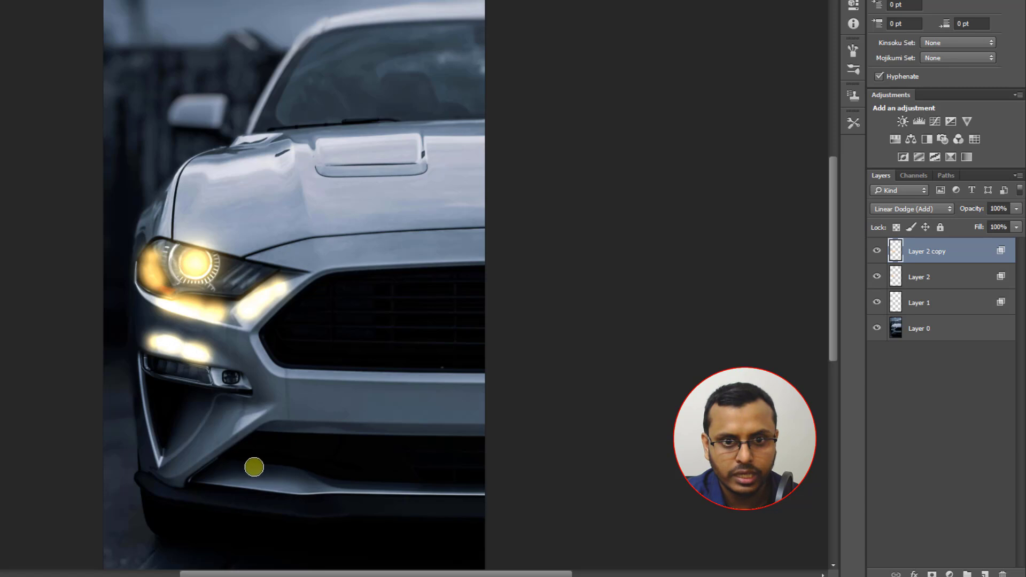
mouse_move(288, 481)
left_mouse_down()
mouse_move(218, 479)
mouse_move(249, 479)
left_mouse_up()
left_click_drag(184, 457, 222, 420)
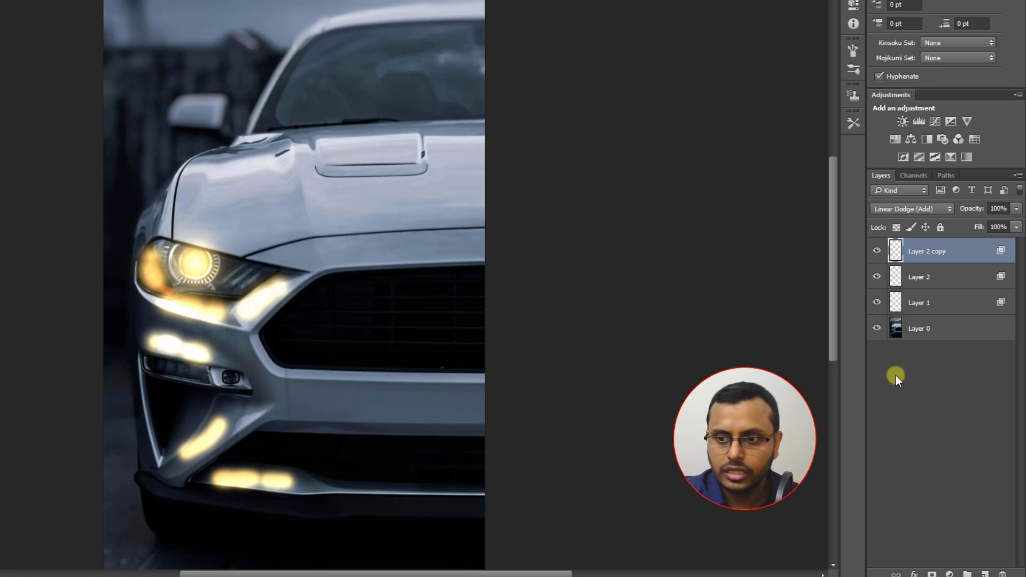
- Blend the painted reflections on Layer 2 copy into the bodywork by splitting the Underlying Layer's black Blend If slider to 6 / 163
right_click(924, 252)
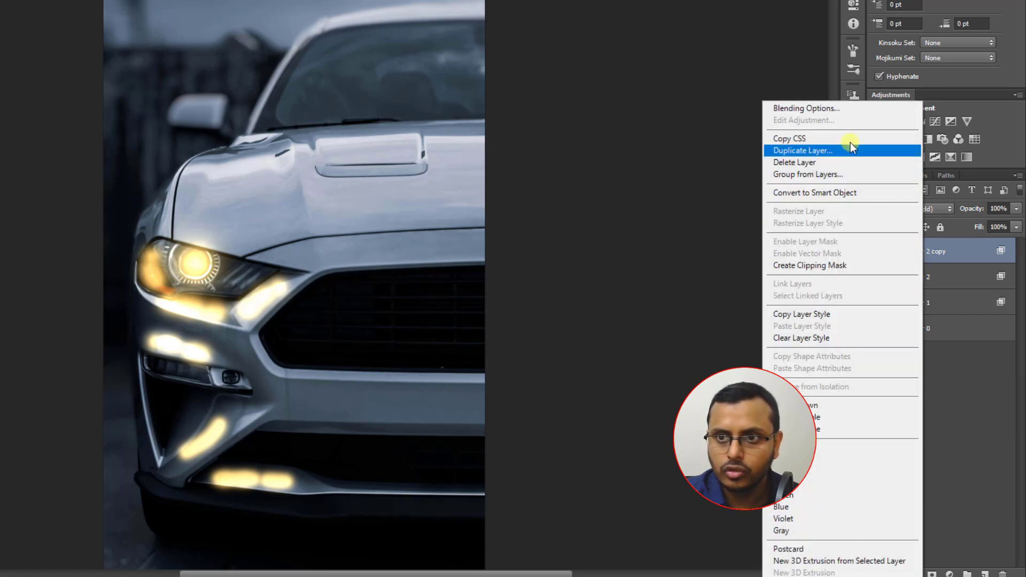
left_click(833, 108)
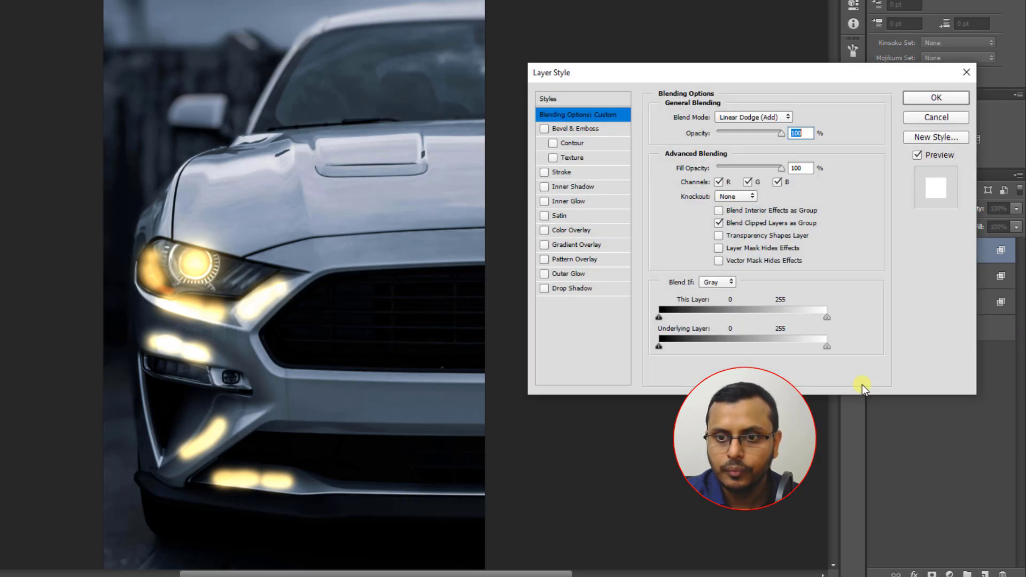
left_click_drag(704, 75, 696, 1)
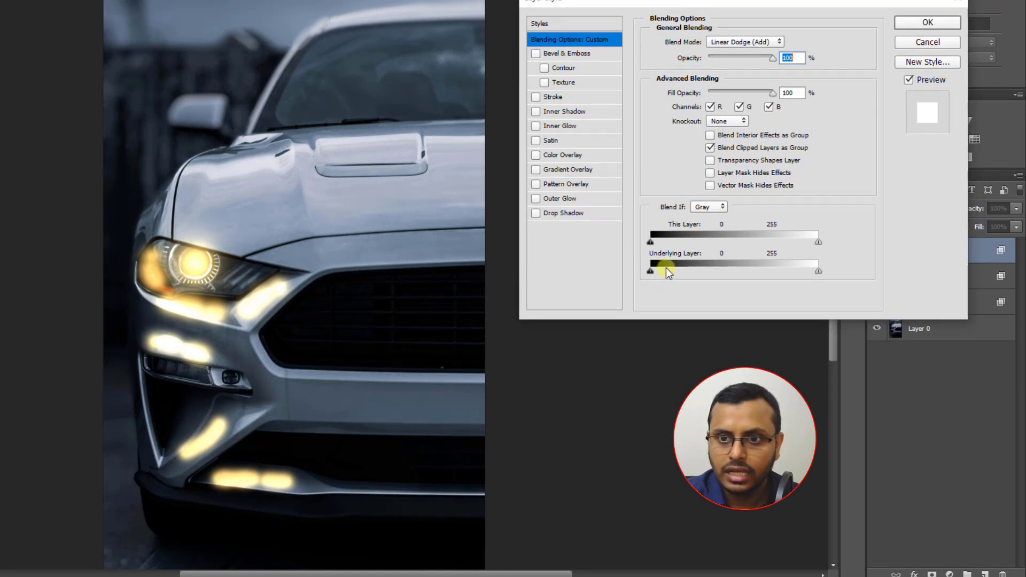
key("alt")
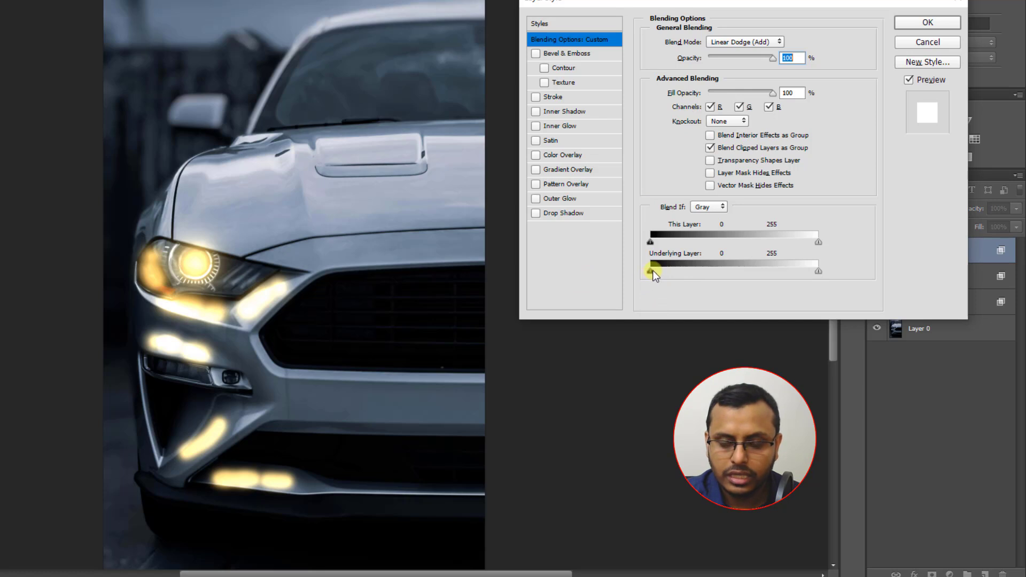
left_click_drag(650, 271, 668, 272)
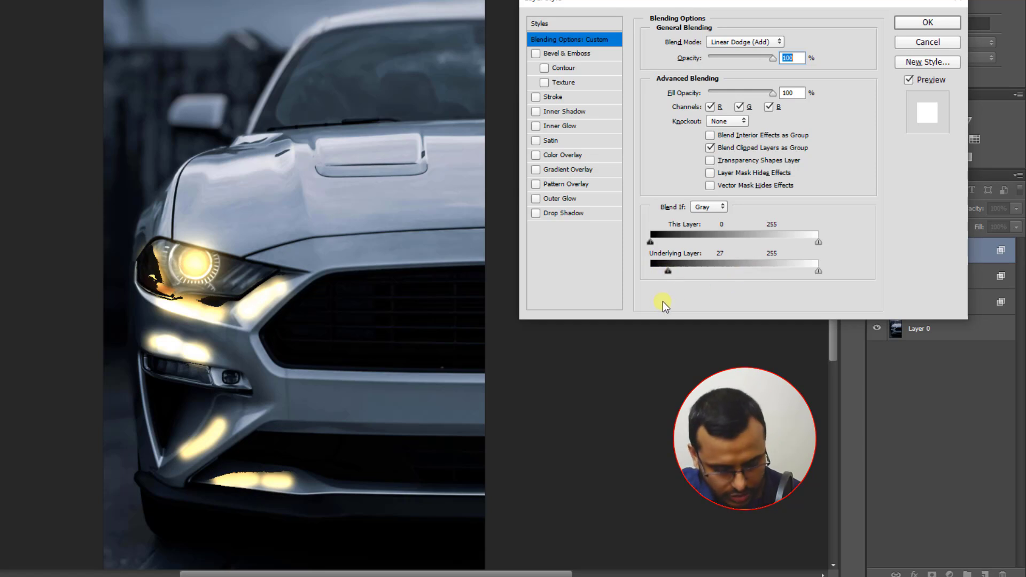
mouse_move(669, 272)
left_mouse_down()
mouse_move(746, 283)
mouse_move(657, 274)
left_mouse_up()
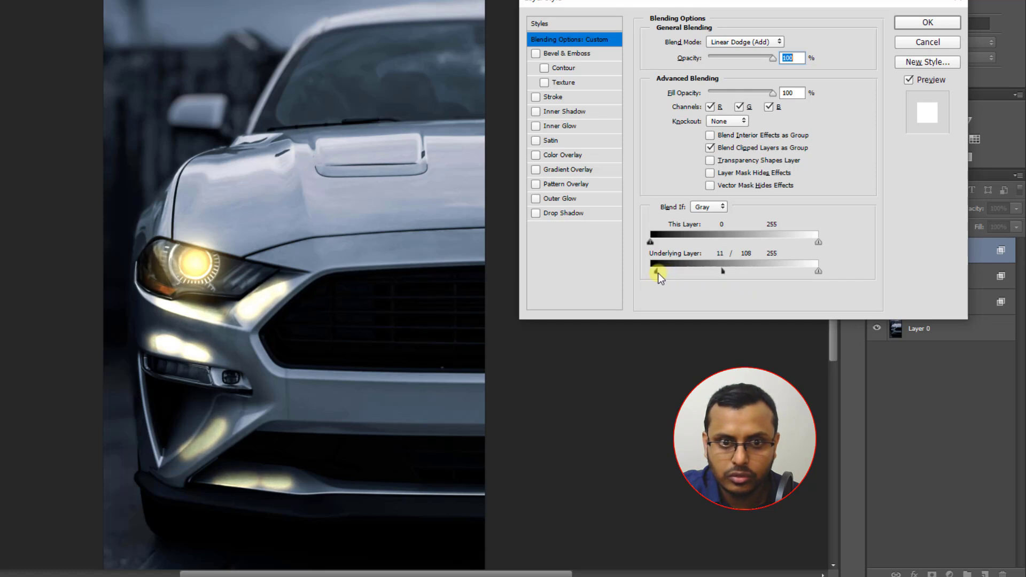
mouse_move(721, 270)
left_mouse_down()
mouse_move(739, 274)
mouse_move(701, 282)
mouse_move(716, 282)
left_mouse_up()
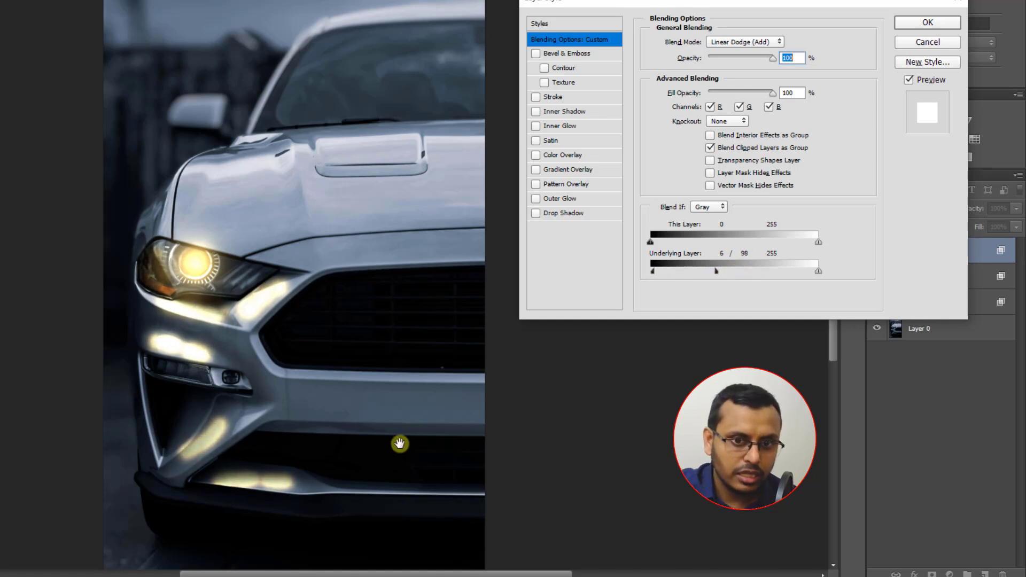
left_click_drag(715, 271, 755, 274)
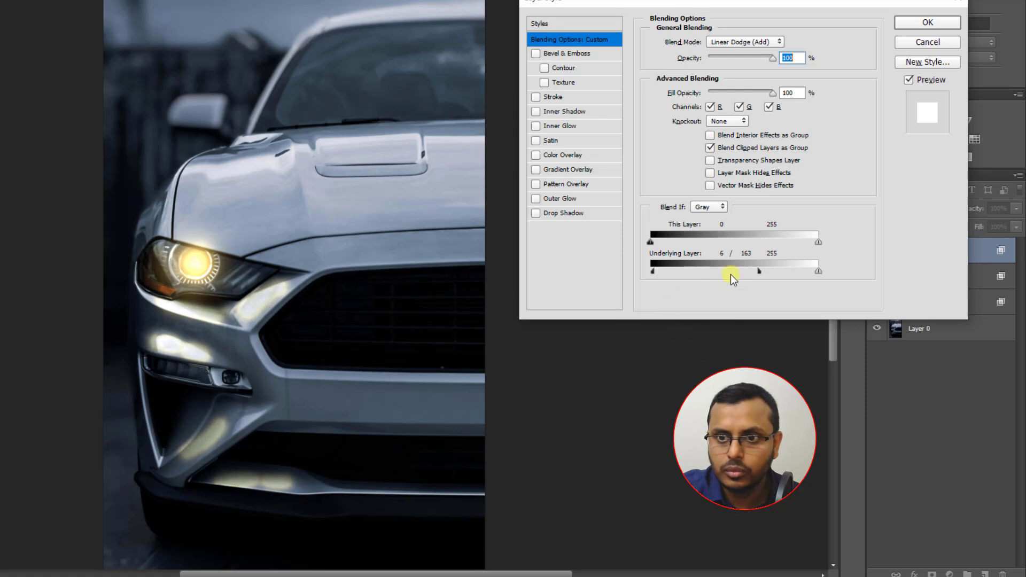
left_click(928, 22)
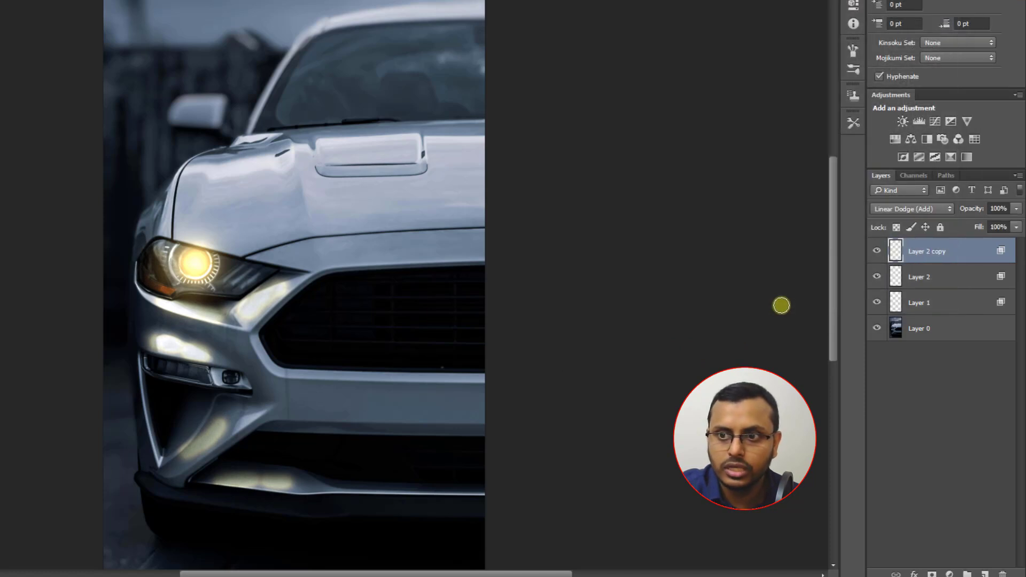
- Add a new empty layer above Layer 2 copy and set its blend mode to Linear Dodge (Add)
left_click(986, 574)
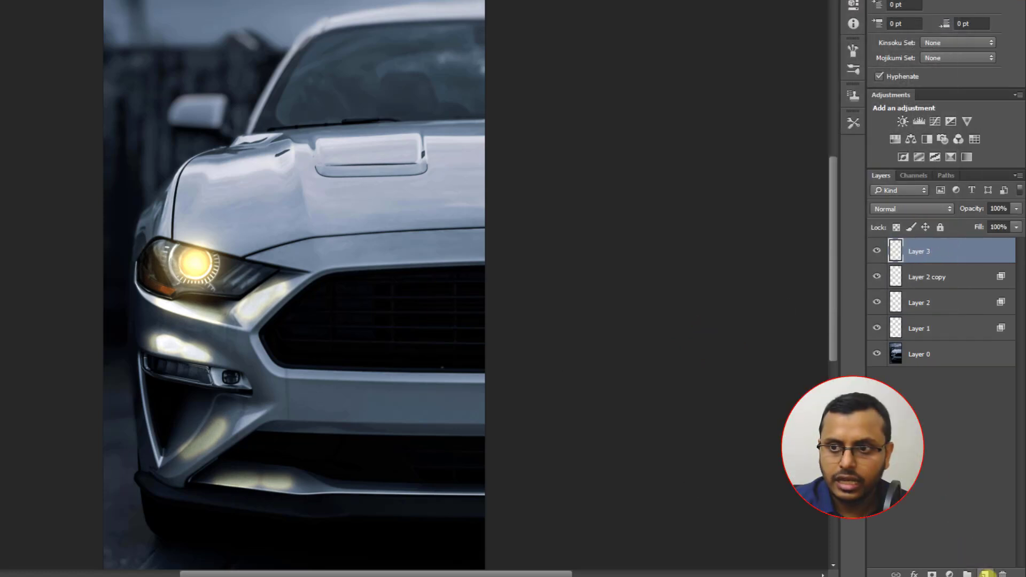
left_click(896, 207)
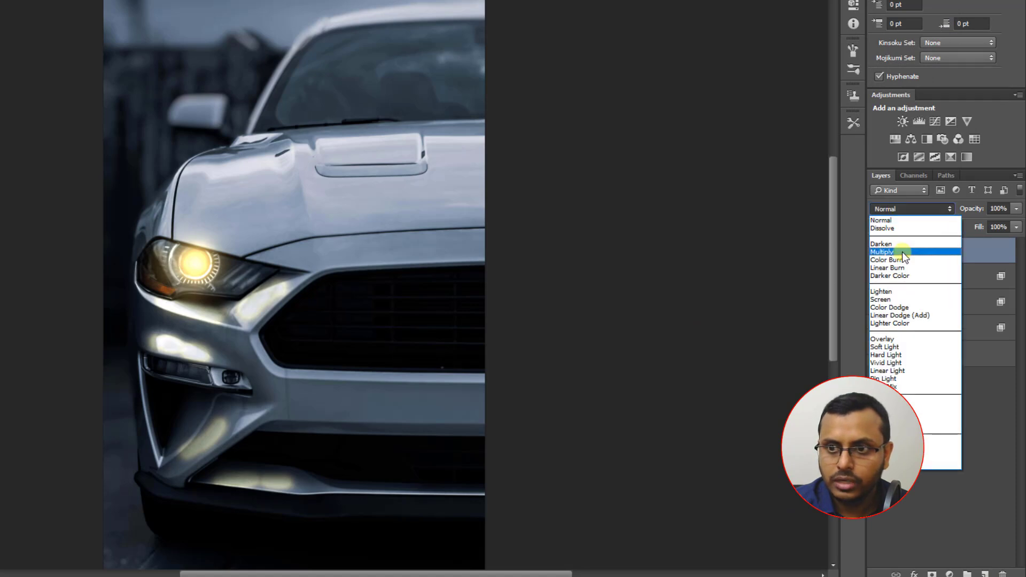
left_click(903, 315)
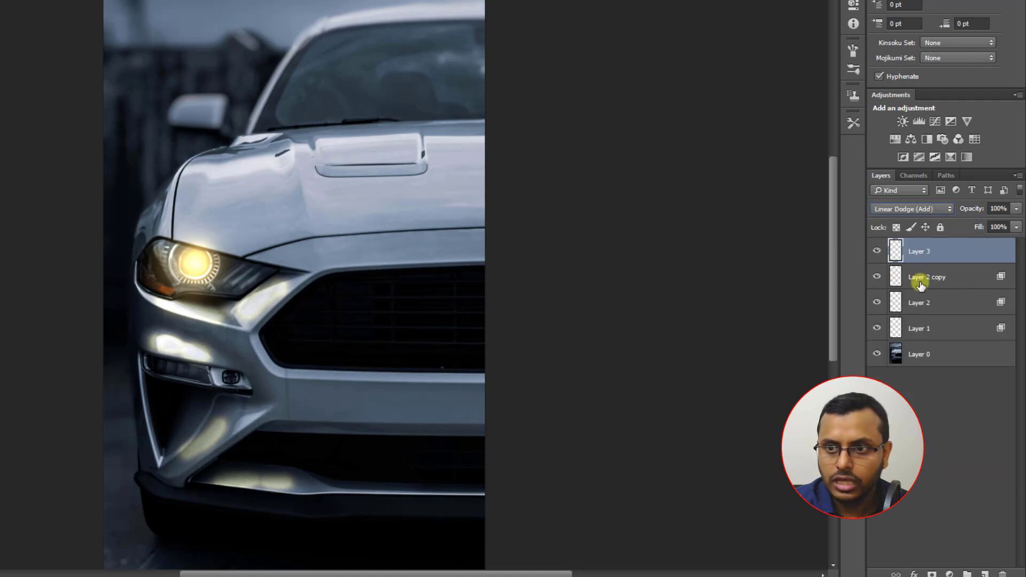
- Turn off Transparency Shapes Layer in the blending options of Layer 3
right_click(929, 254)
left_click(834, 107)
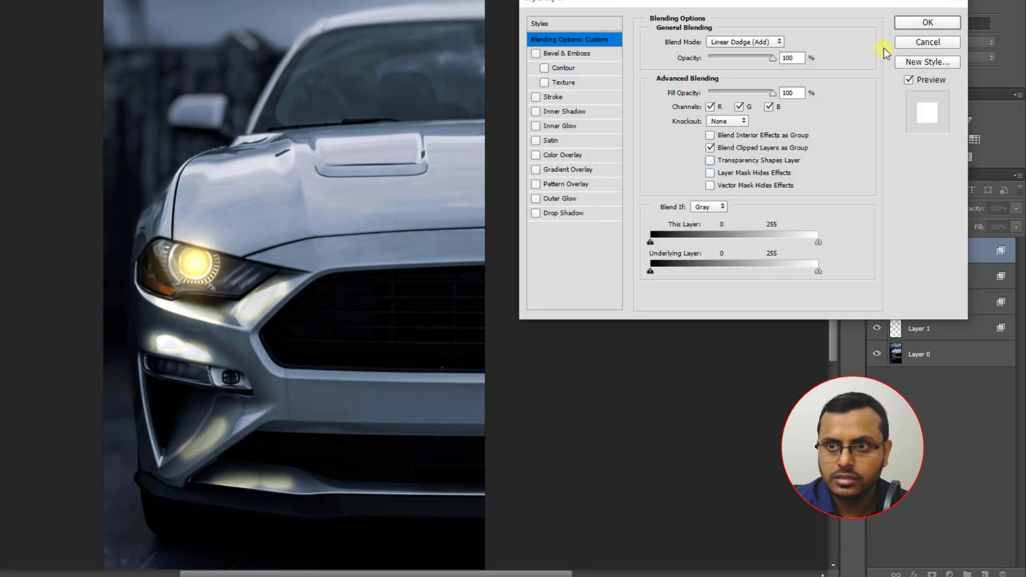
left_click(915, 27)
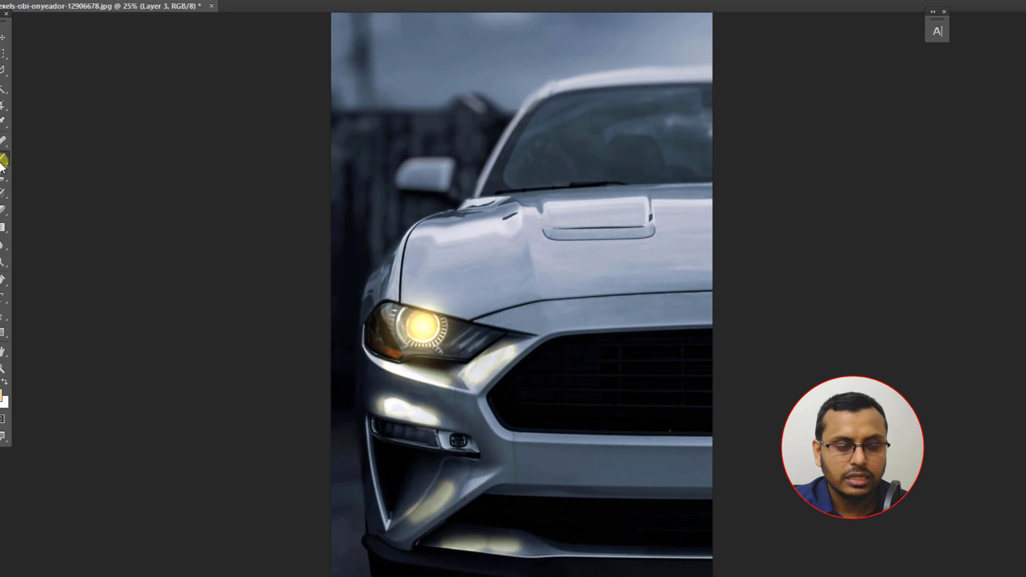
- Enlarge the soft brush until it reaches from the side mirror to the lower bumper and paint one dab centred on the headlight
left_click(13, 166)
right_click(13, 166)
left_click(46, 162)
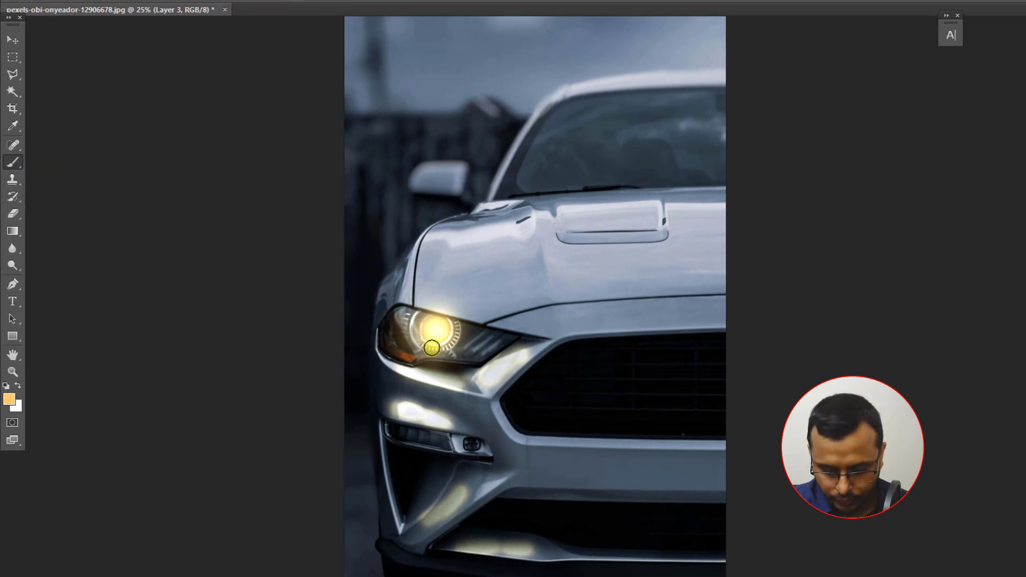
key("bracketright")
key("bracketright")
key("bracketright")
key("bracketright")
key("bracketright")
key("bracketright")
key("bracketright")
key("bracketright")
key("bracketright")
key("bracketright")
key("bracketright")
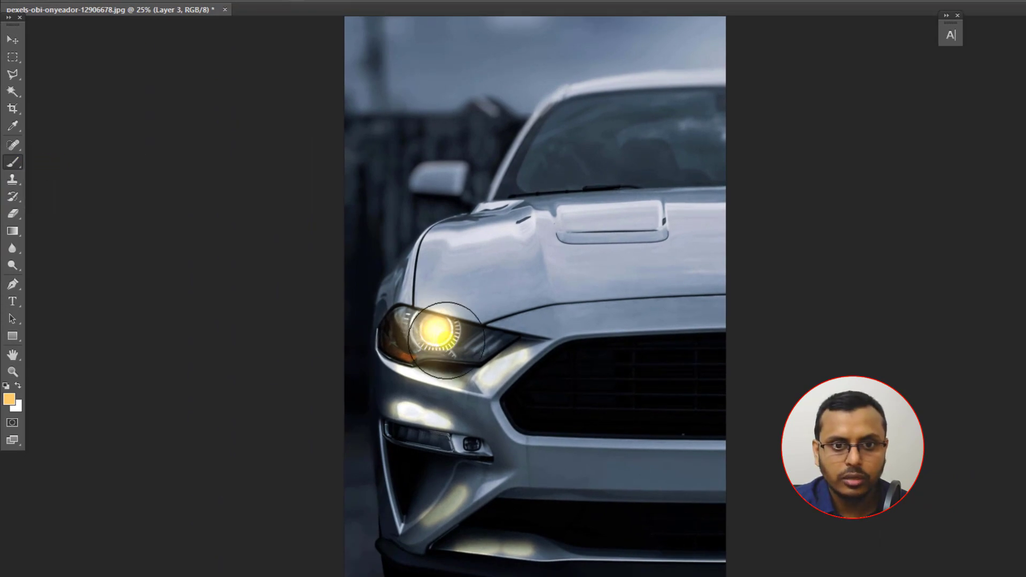
key("bracketright")
key("bracketright")
key("bracketright")
key("bracketright")
key("bracketright")
key("bracketright")
key("bracketright")
key("bracketright")
key("bracketright")
key("bracketright")
key("bracketright")
key("bracketright")
key("bracketright")
key("bracketright")
key("bracketright")
key("bracketright")
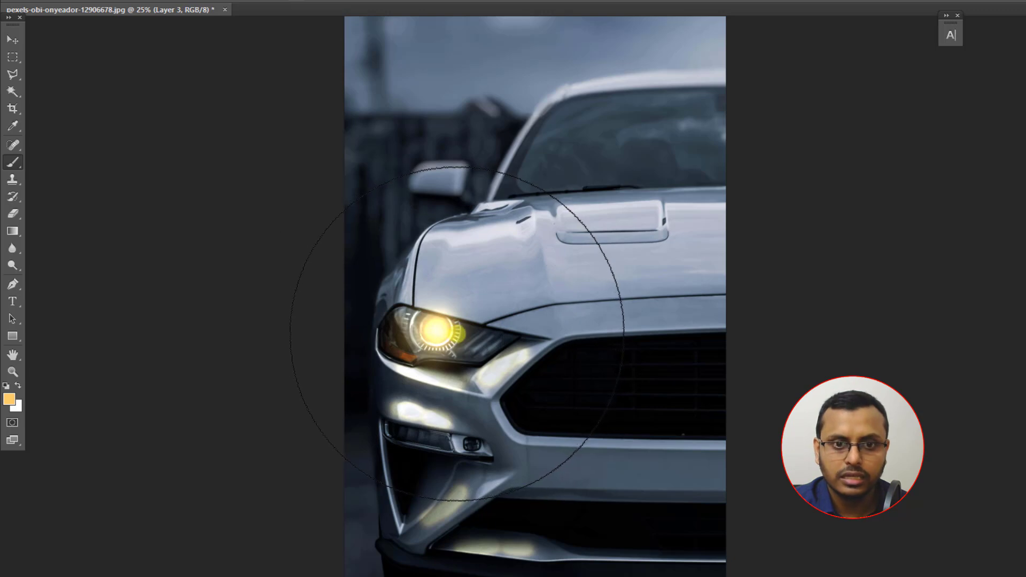
left_click(446, 329)
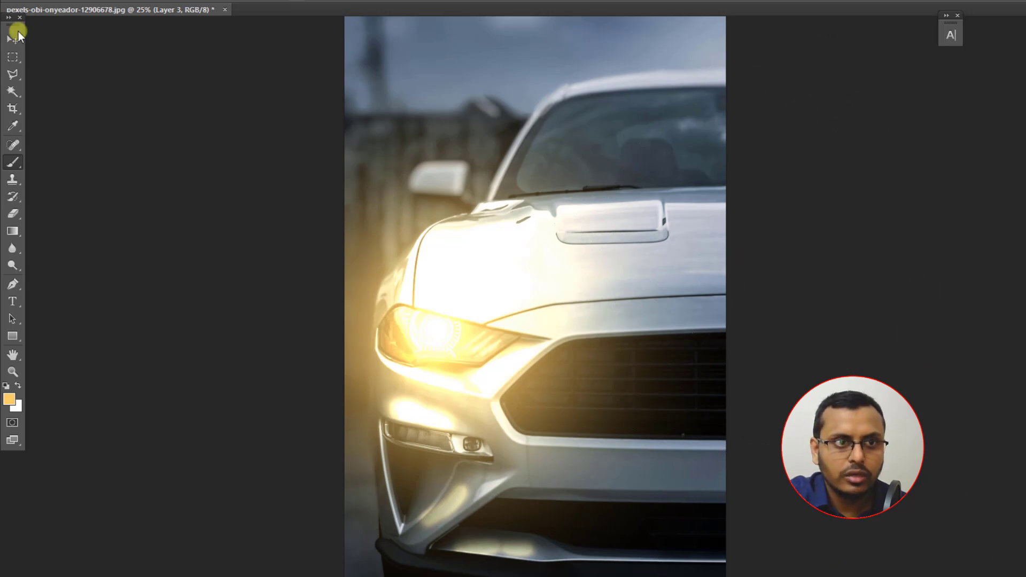
- Scale the glow on Layer 3 up well beyond the canvas edges and reposition it around the headlight, applying the transform
left_click(11, 40)
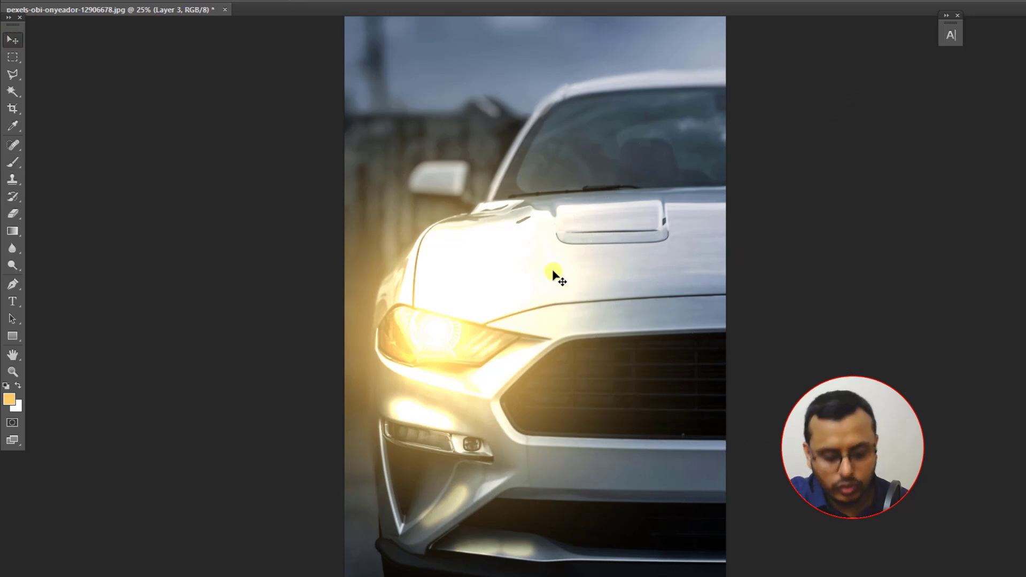
key("ctrl+t")
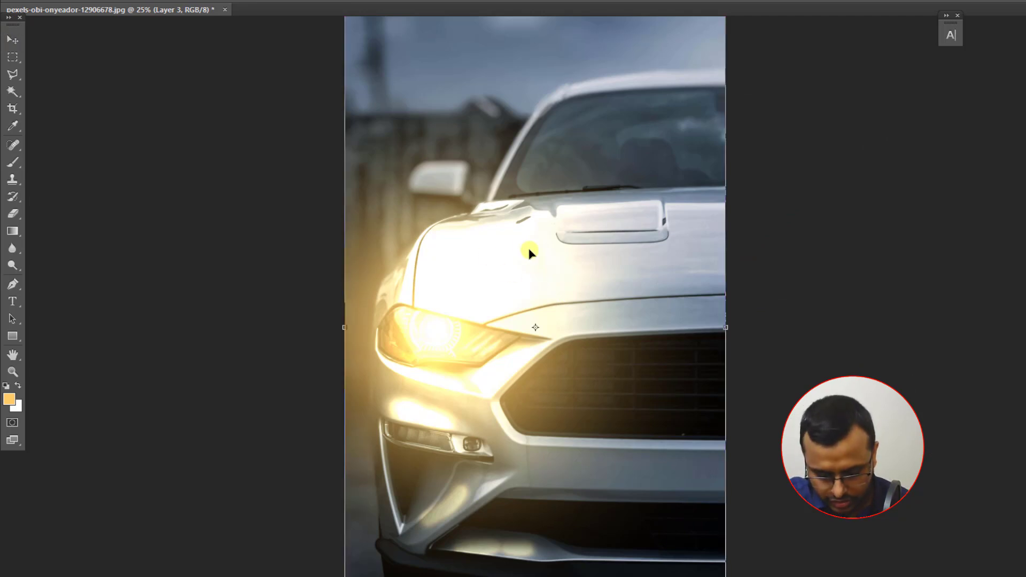
key("ctrl+minus")
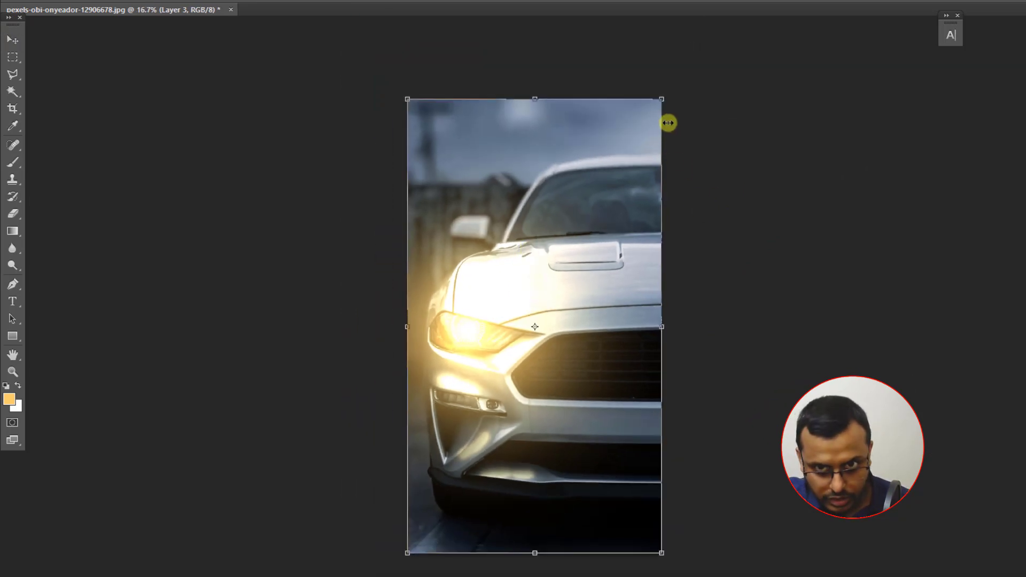
left_click_drag(664, 98, 740, 24)
mouse_move(556, 328)
left_mouse_down()
mouse_move(571, 342)
mouse_move(571, 329)
left_mouse_up()
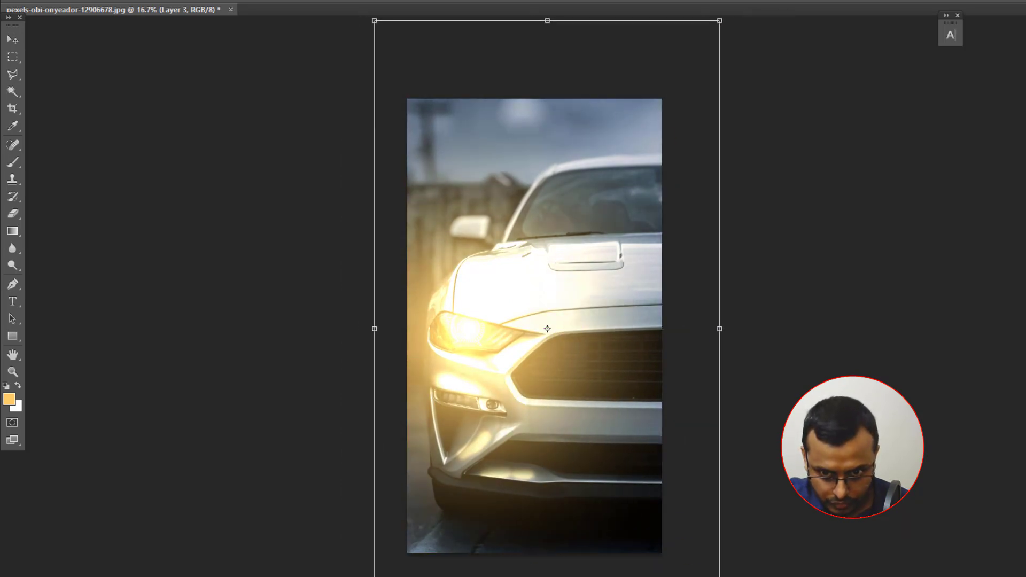
left_click_drag(719, 576, 756, 576)
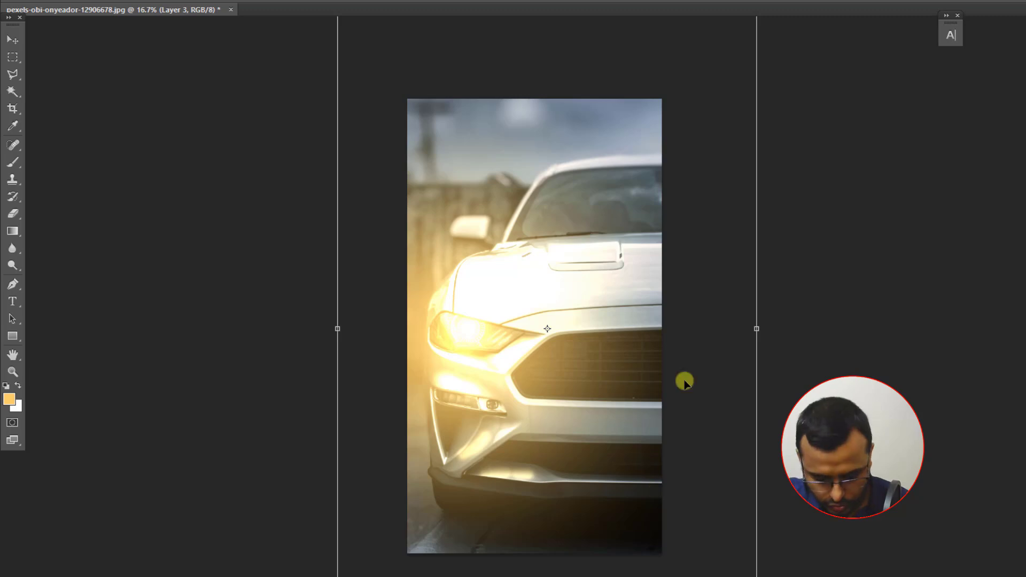
key("ctrl+minus")
key("ctrl+minus")
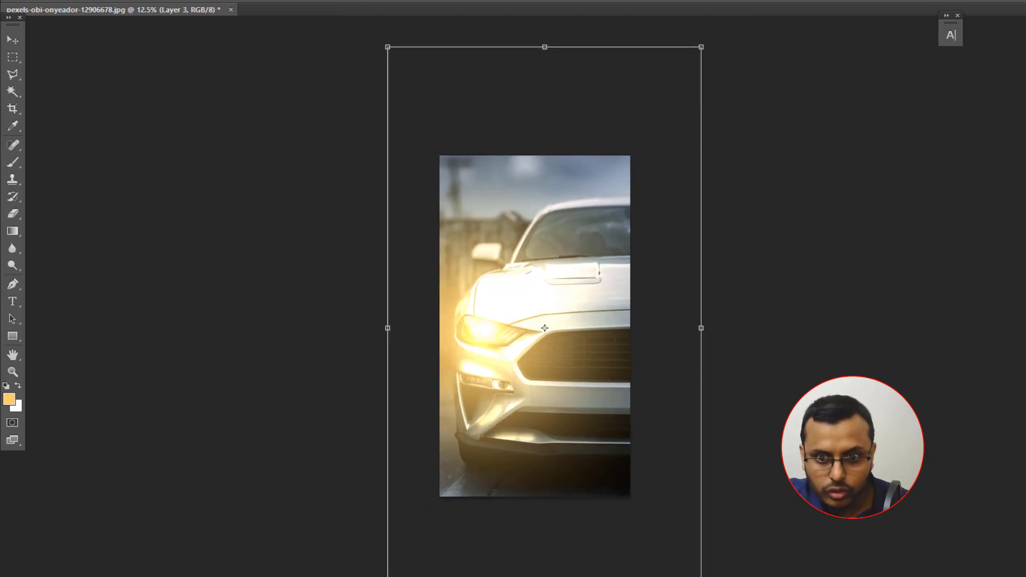
left_click_drag(701, 576, 718, 576)
left_click_drag(557, 408, 514, 348)
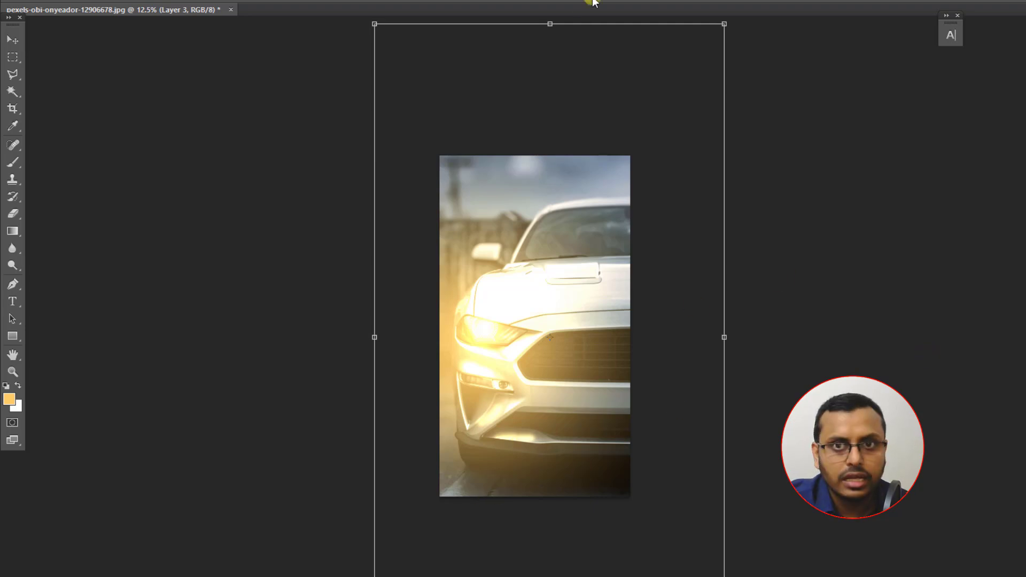
key("Return")
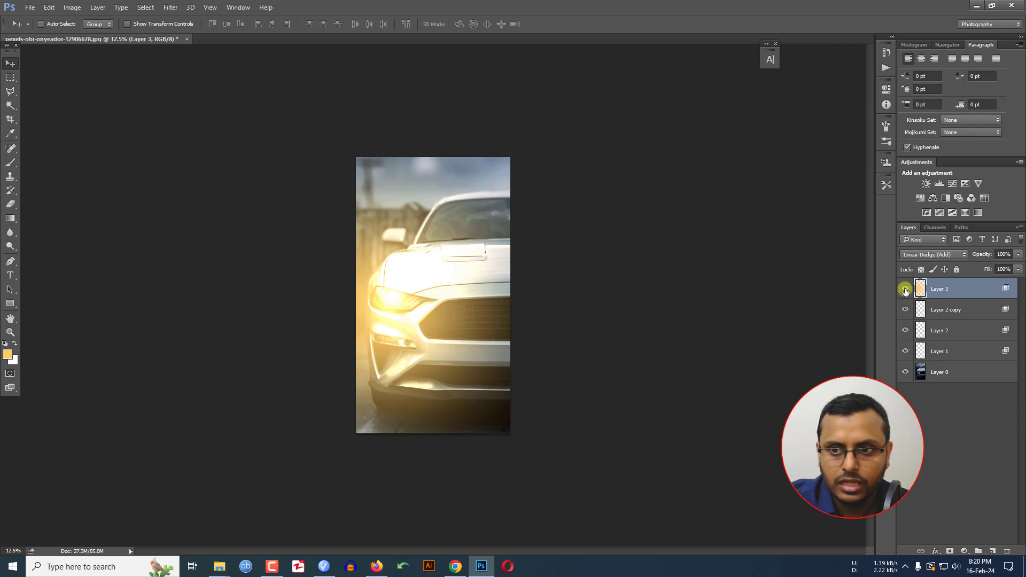
- Outline a beam-shaped selection fanning from the headlight's upper edge past the image's lower edge, with Layer 3 hidden meanwhile, and mask Layer 3 to it
left_click(904, 289)
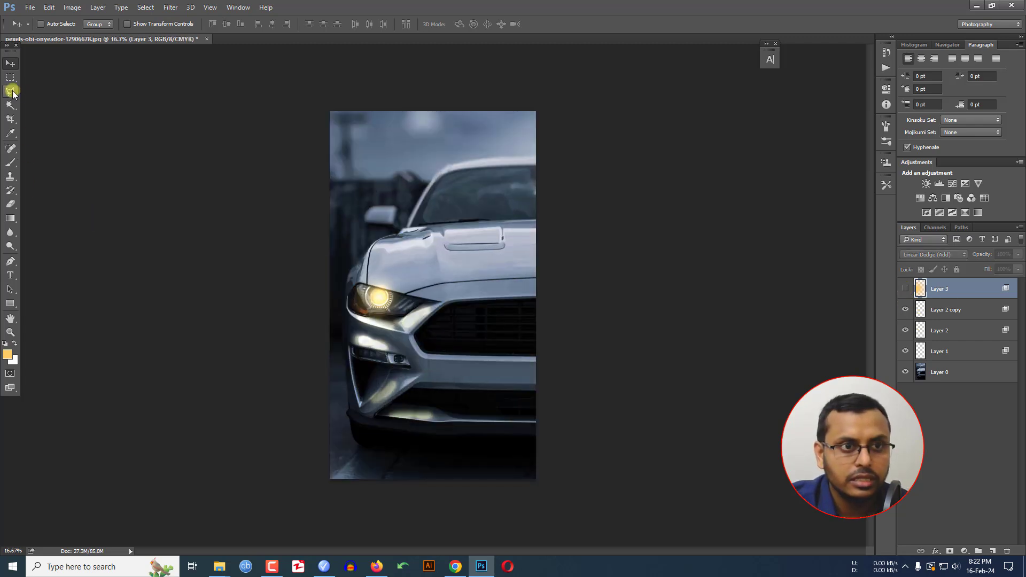
left_click_drag(13, 94, 49, 105)
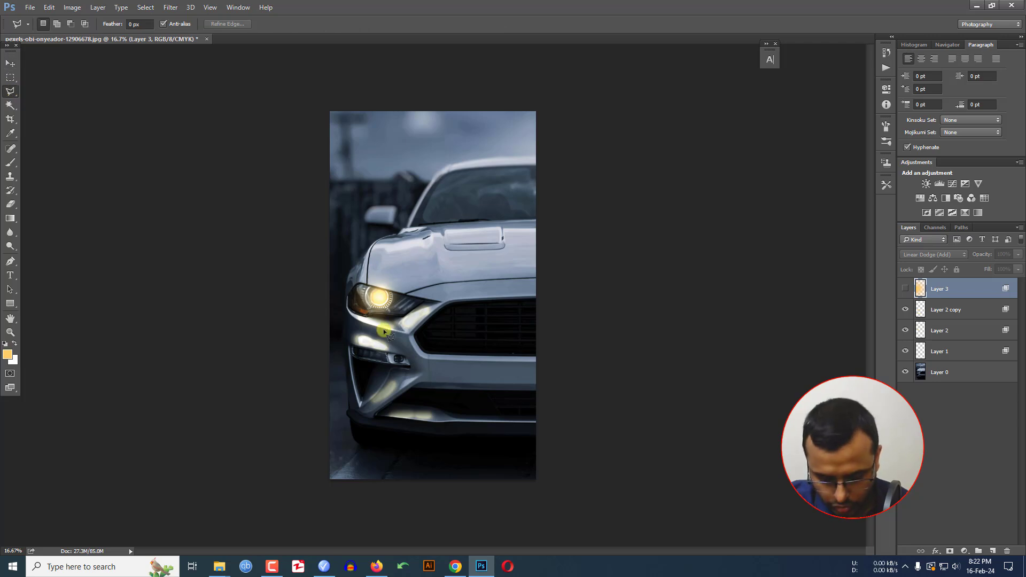
key("ctrl+plus")
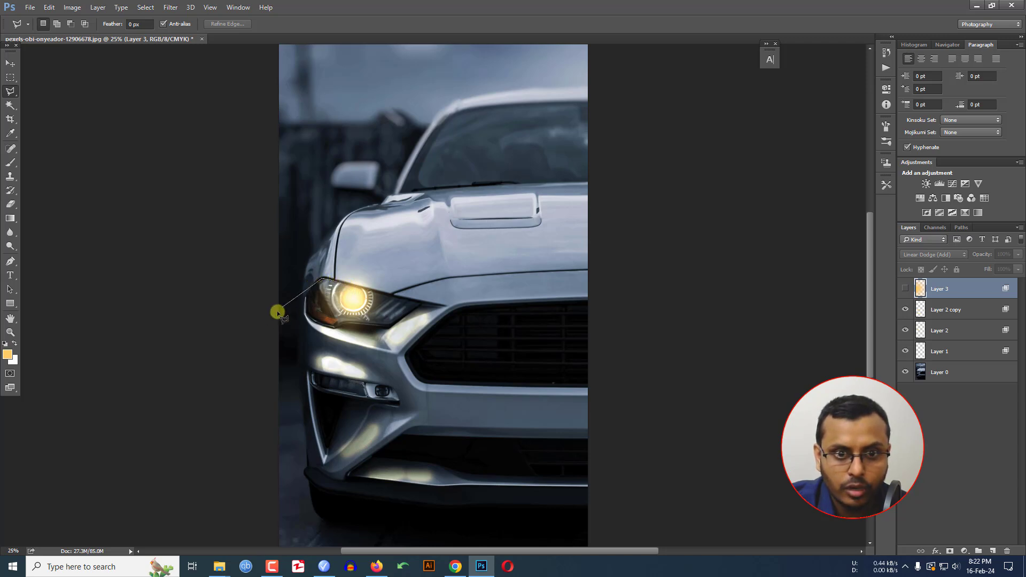
left_click(242, 361)
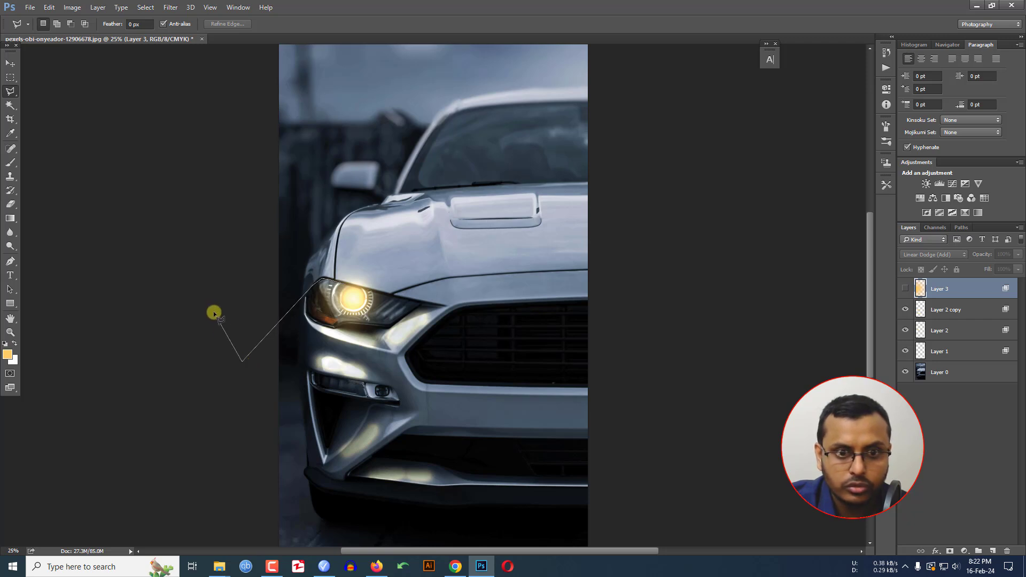
key("ctrl+minus")
left_click(252, 474)
left_click(524, 506)
left_click(601, 475)
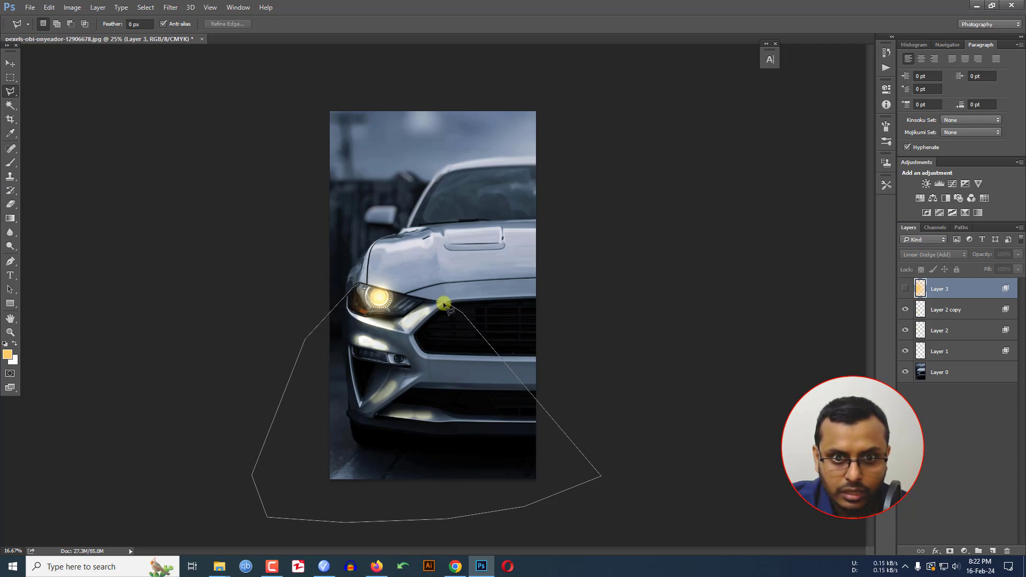
left_click(372, 292)
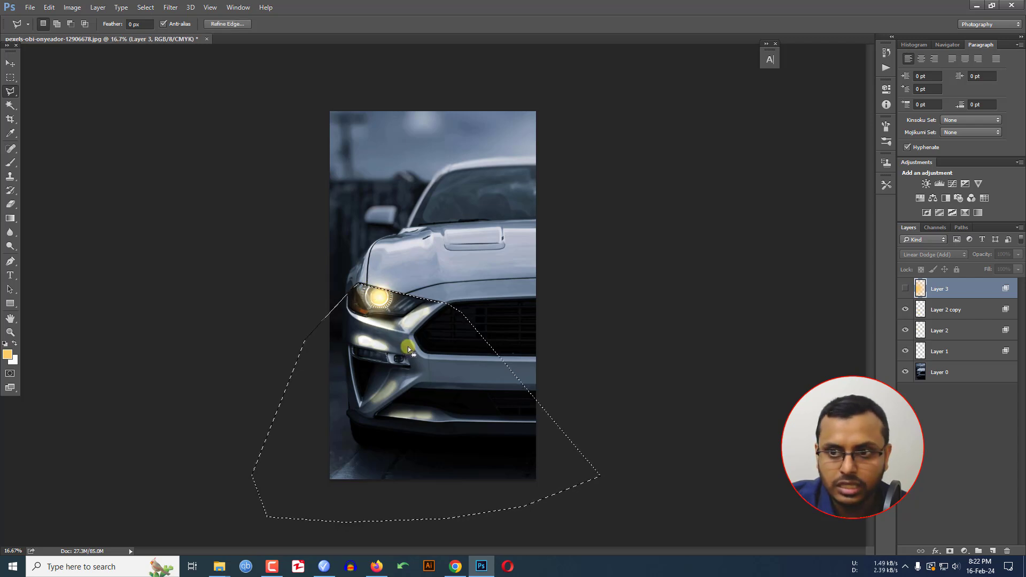
left_click(905, 289)
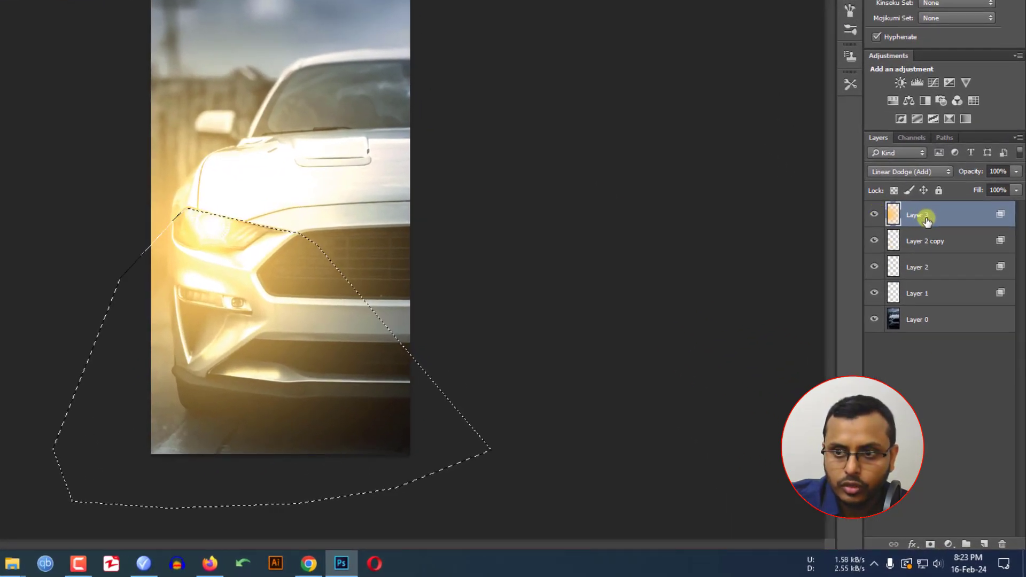
left_click(929, 543)
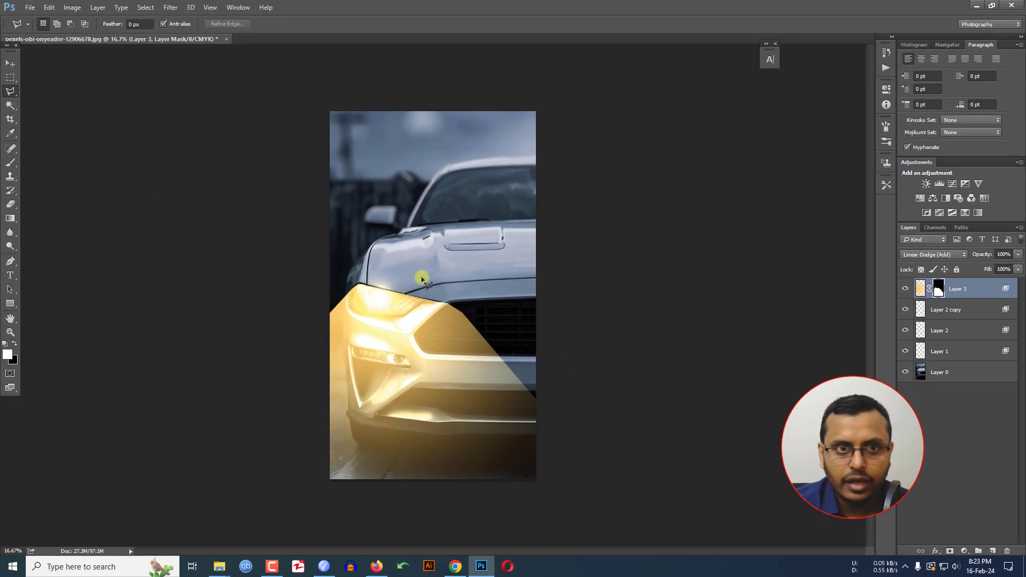
- Feather Layer 3's mask by 126.4 px and set the layer's fill to 71%
left_click(171, 7)
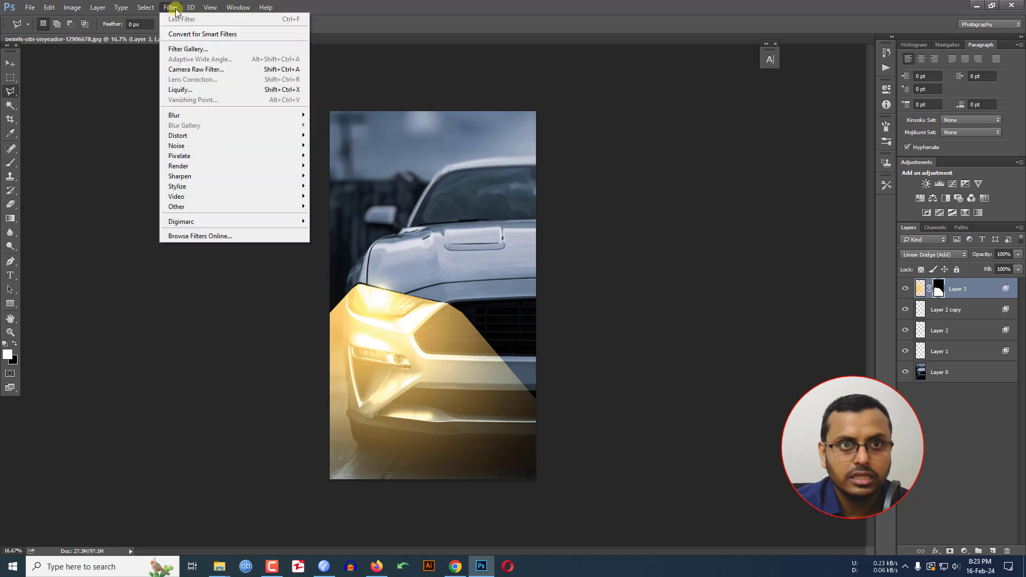
mouse_move(237, 7)
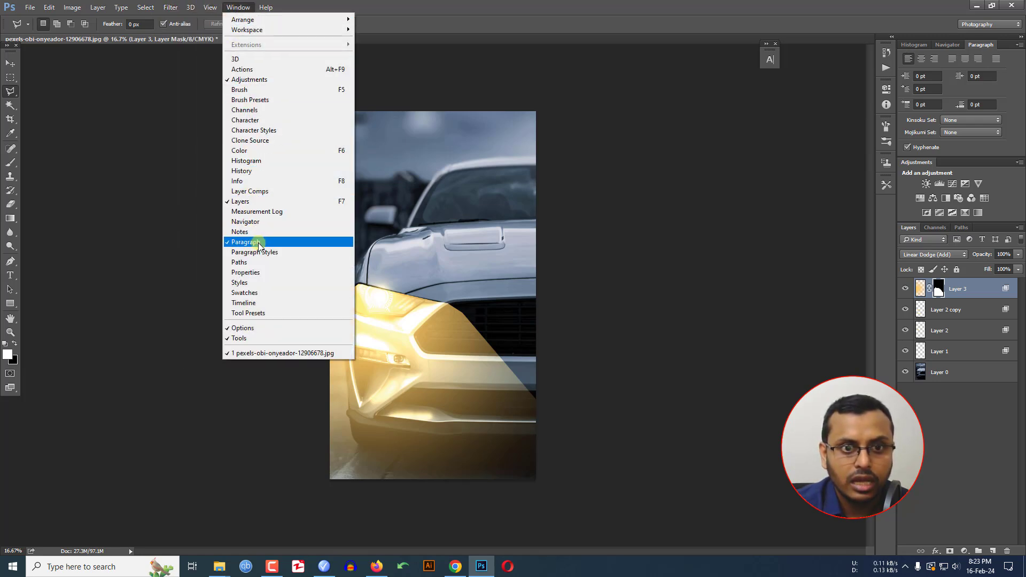
left_click(245, 274)
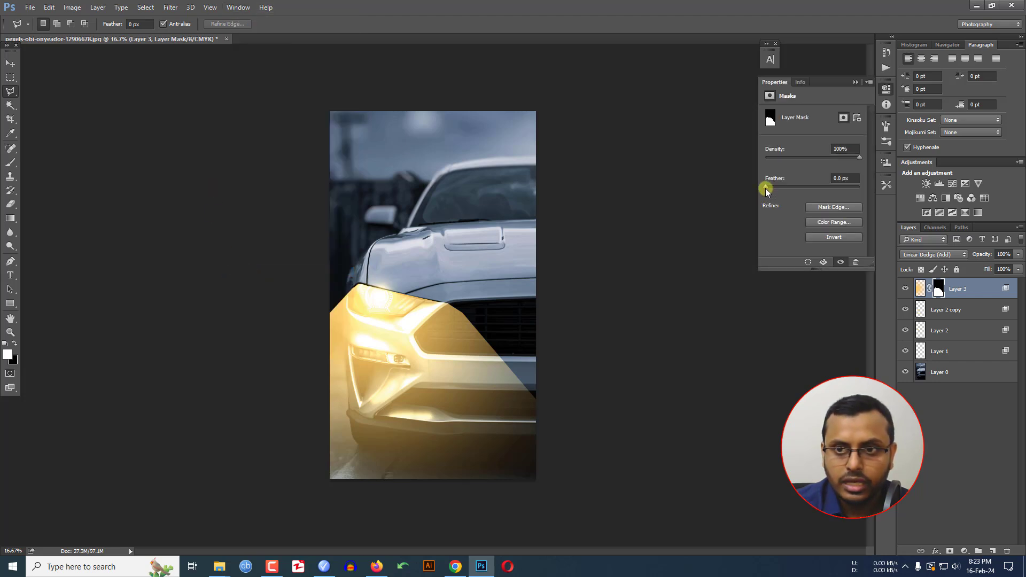
left_click_drag(765, 187, 824, 191)
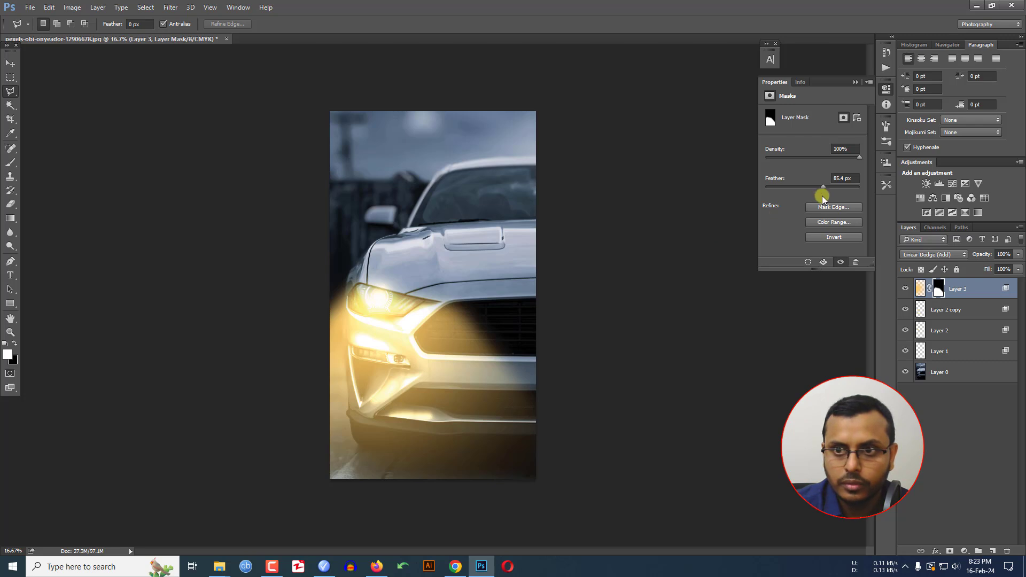
left_click_drag(822, 190, 836, 196)
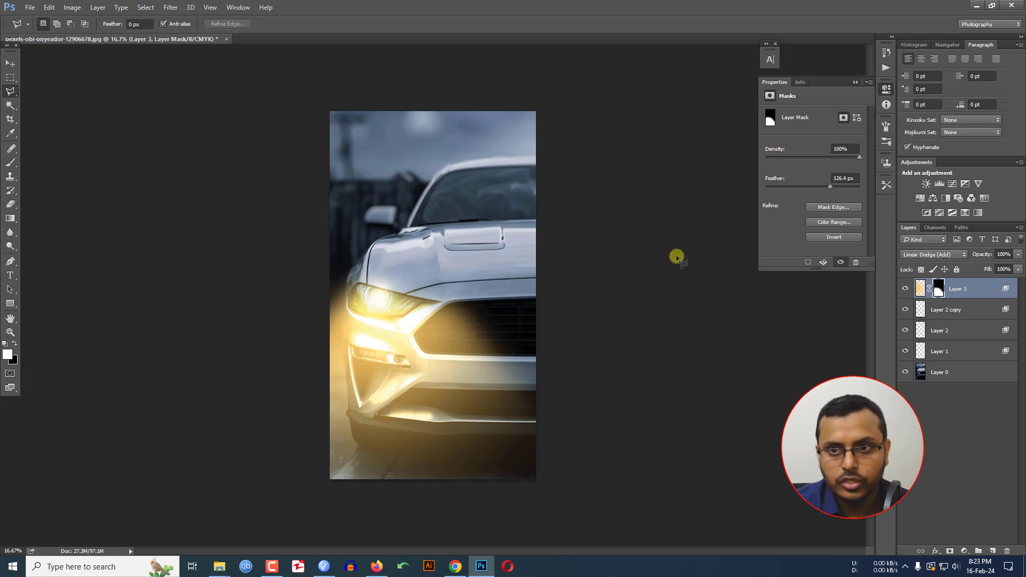
left_click(855, 84)
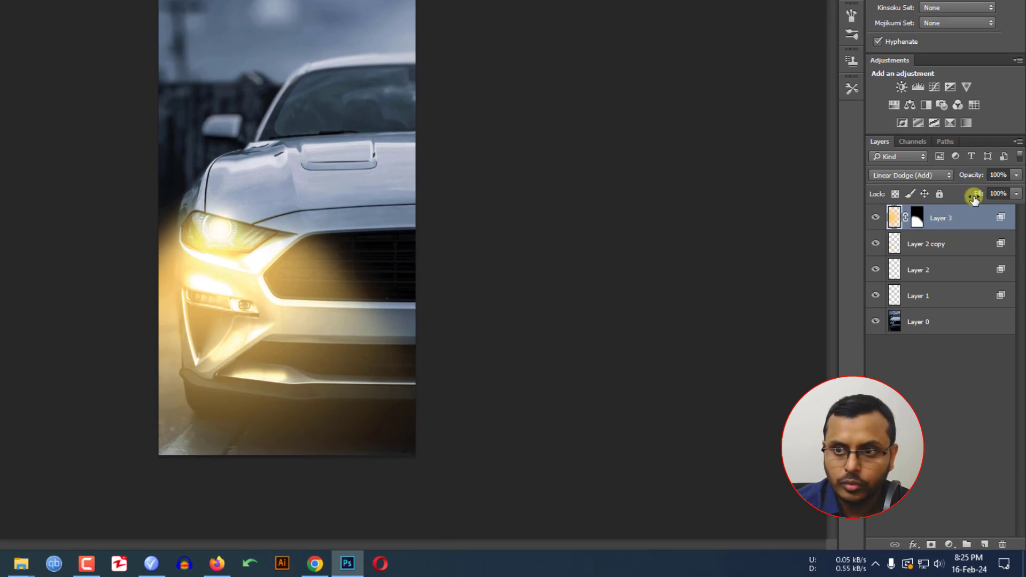
left_click_drag(978, 194, 959, 195)
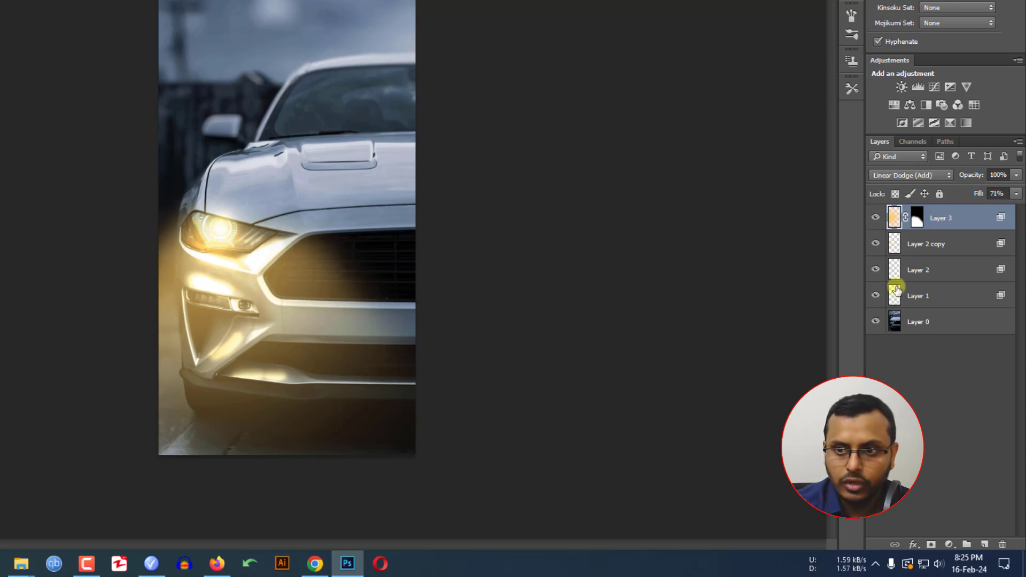
- Add a Color Lookup adjustment layer directly above Layer 0 with the Soft_Warming.look 3DLUT and compare the image with and without it
left_click(931, 322)
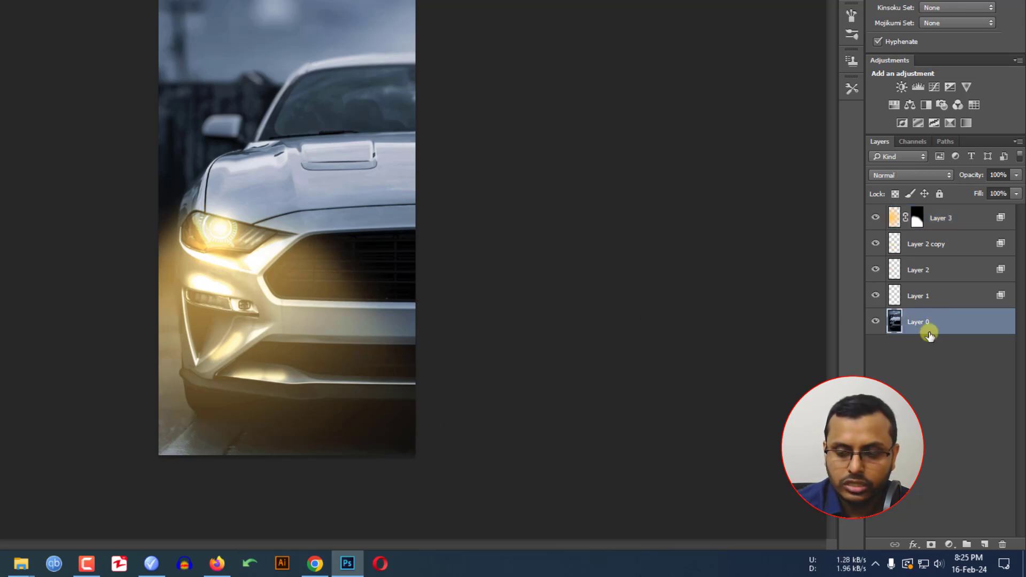
left_click(876, 322)
left_click(876, 321)
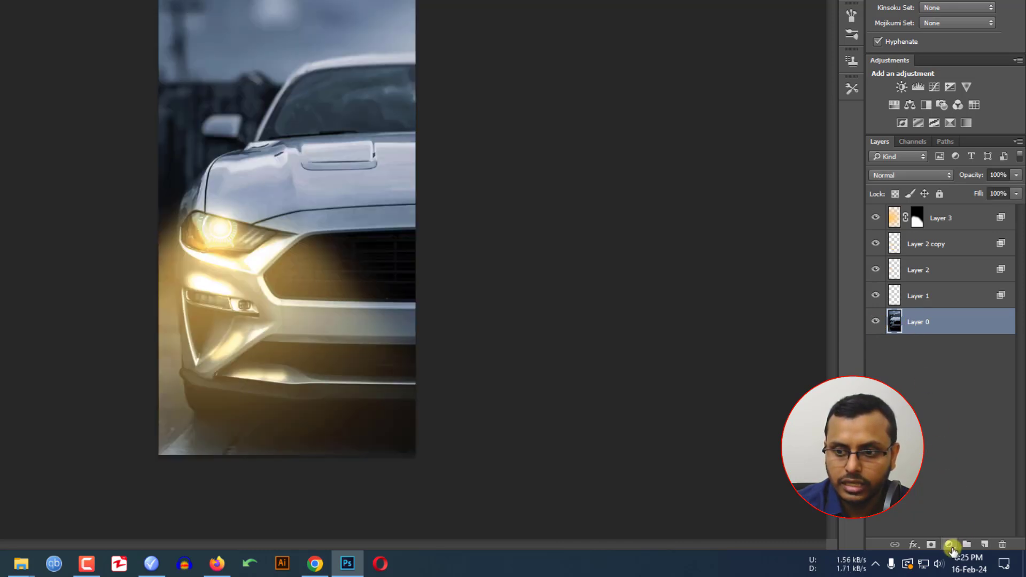
left_click(949, 545)
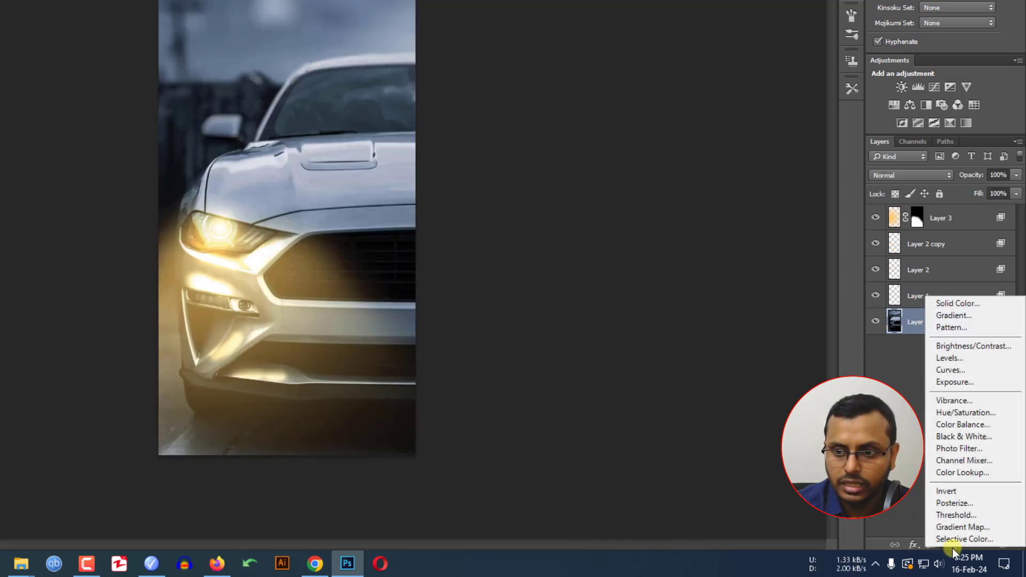
left_click(962, 472)
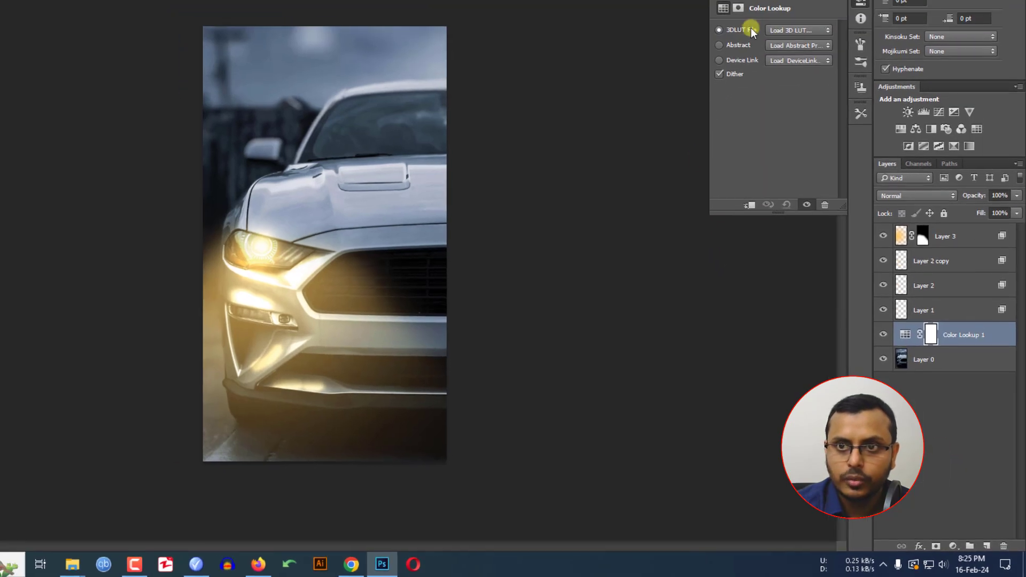
left_click(794, 40)
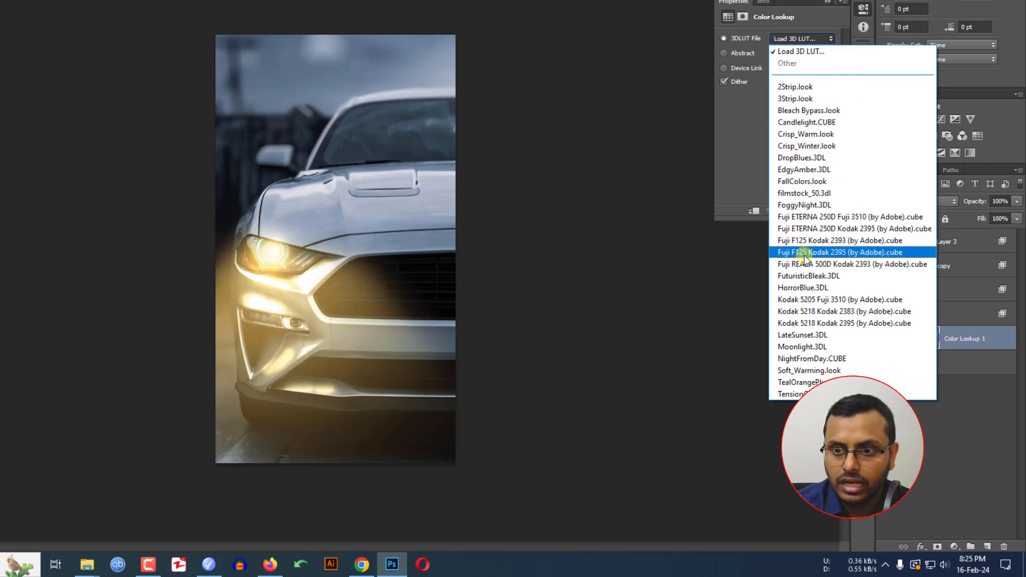
left_click(809, 371)
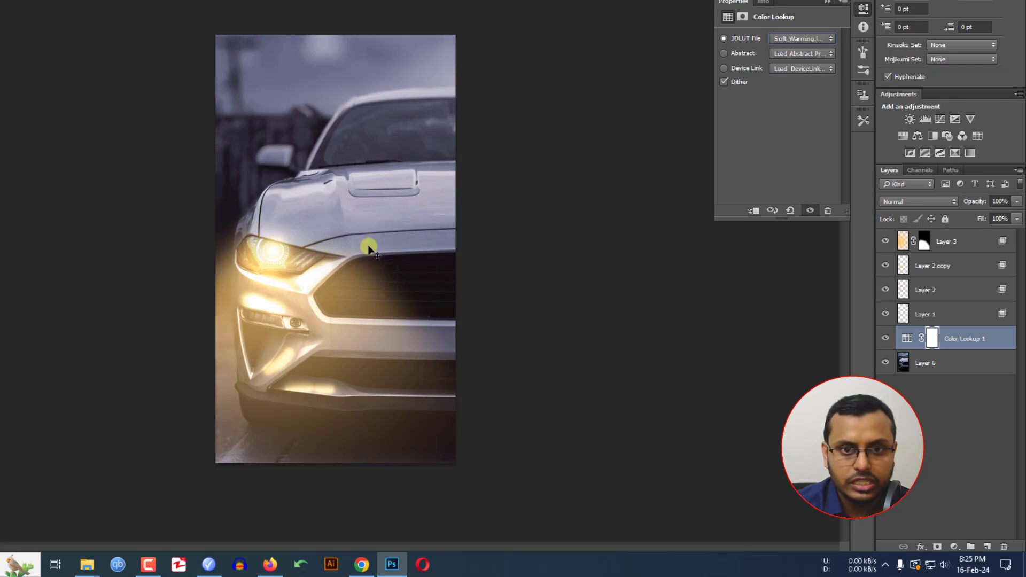
left_click(884, 340)
left_click(884, 341)
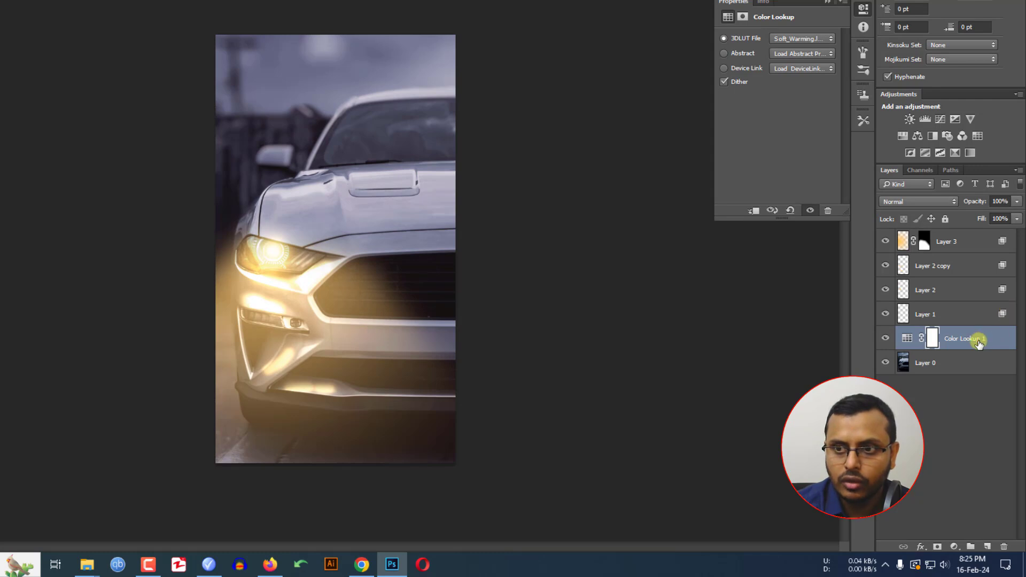
- Set the Color Lookup layer's opacity to 51% and toggle its visibility to compare the effect
mouse_move(979, 202)
left_mouse_down()
mouse_move(966, 204)
mouse_move(983, 212)
mouse_move(978, 202)
mouse_move(993, 204)
mouse_move(980, 202)
left_mouse_up()
left_click(885, 338)
left_click(885, 340)
left_click(886, 339)
left_click(885, 339)
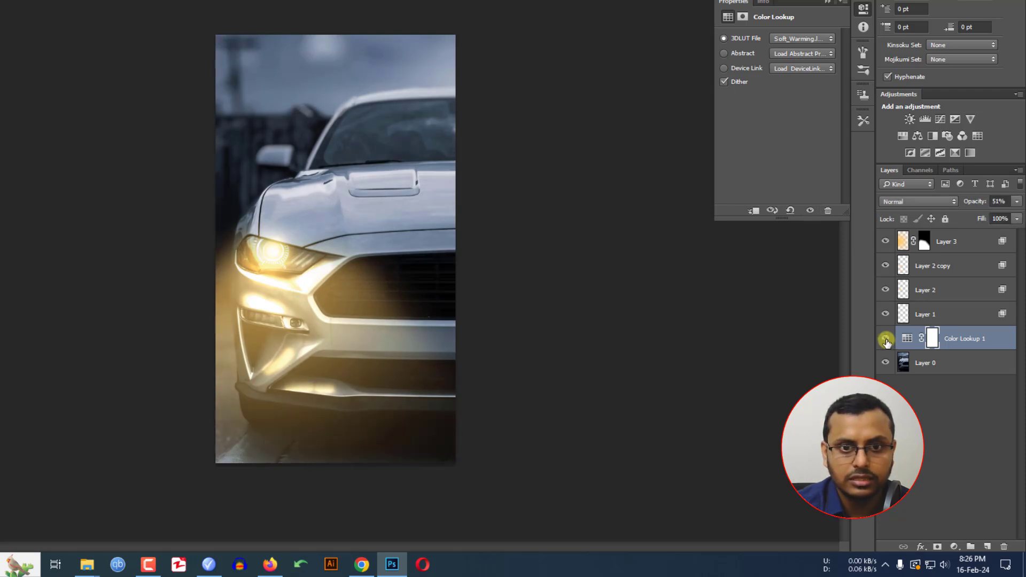
- Add a Curves adjustment layer above Layer 3, lift the RGB curve's black point slightly and pull it down at input 96
left_click(950, 244)
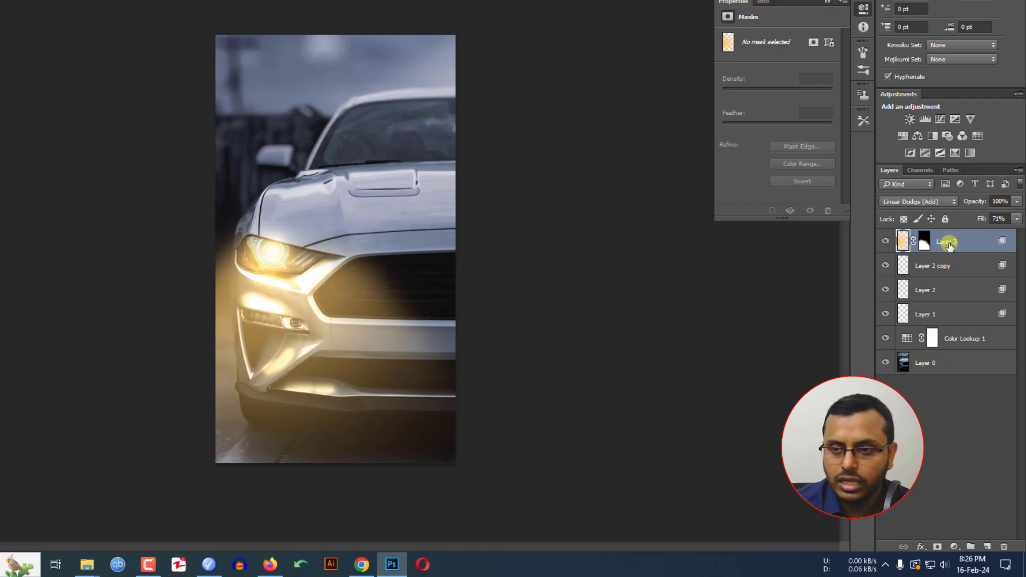
left_click(954, 546)
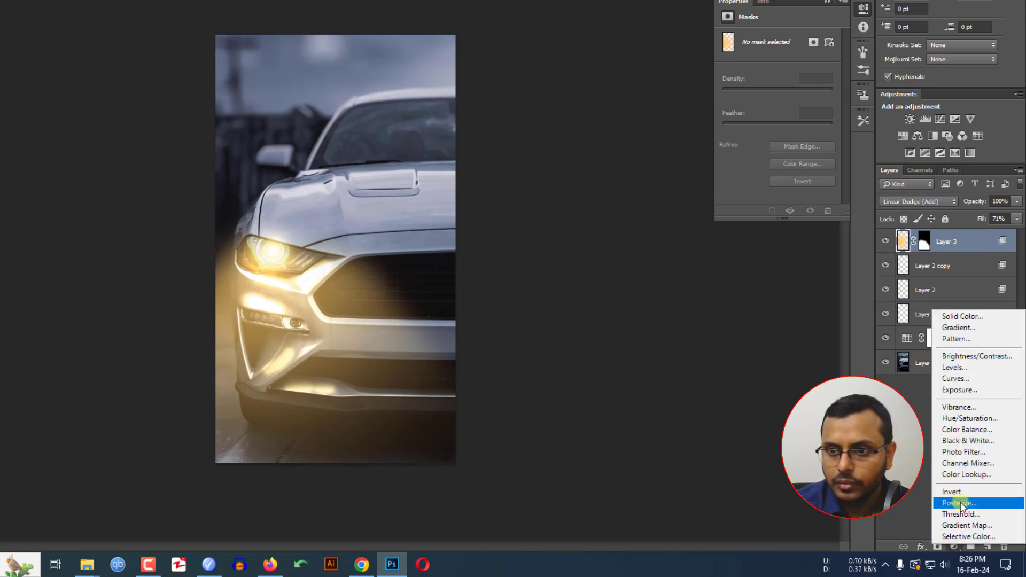
left_click(960, 380)
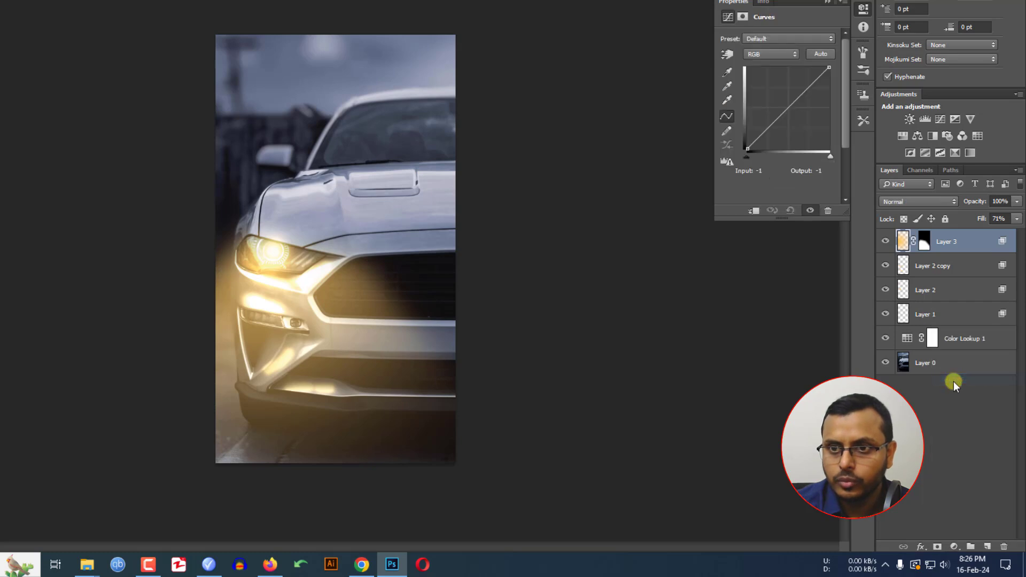
left_click_drag(748, 150, 779, 124)
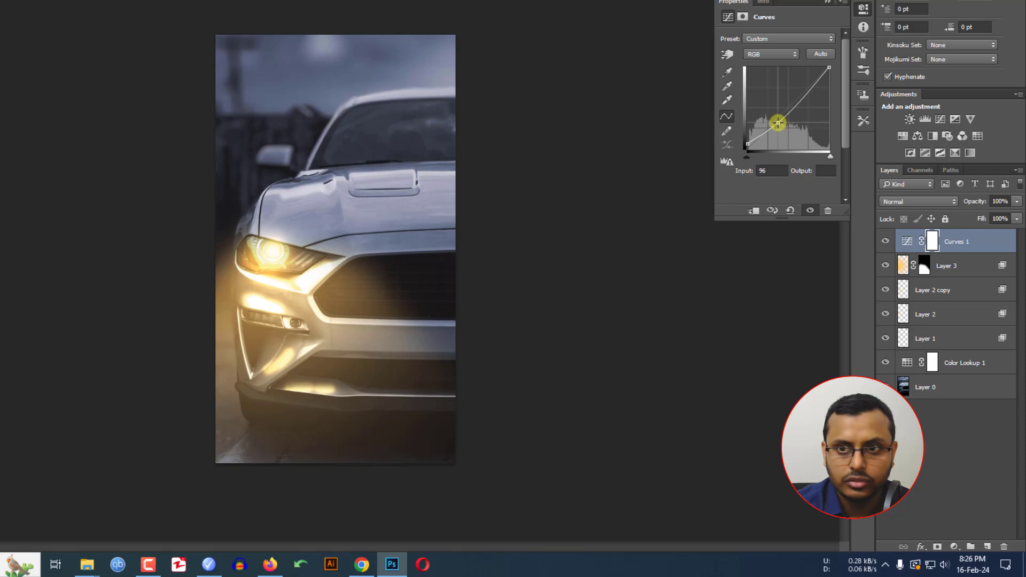
- Add a second point in the upper part of the Curves 1 RGB curve to lift the highlights, keeping the darker point at input 96
left_click_drag(777, 122, 800, 99)
left_click(802, 97)
left_click(777, 124)
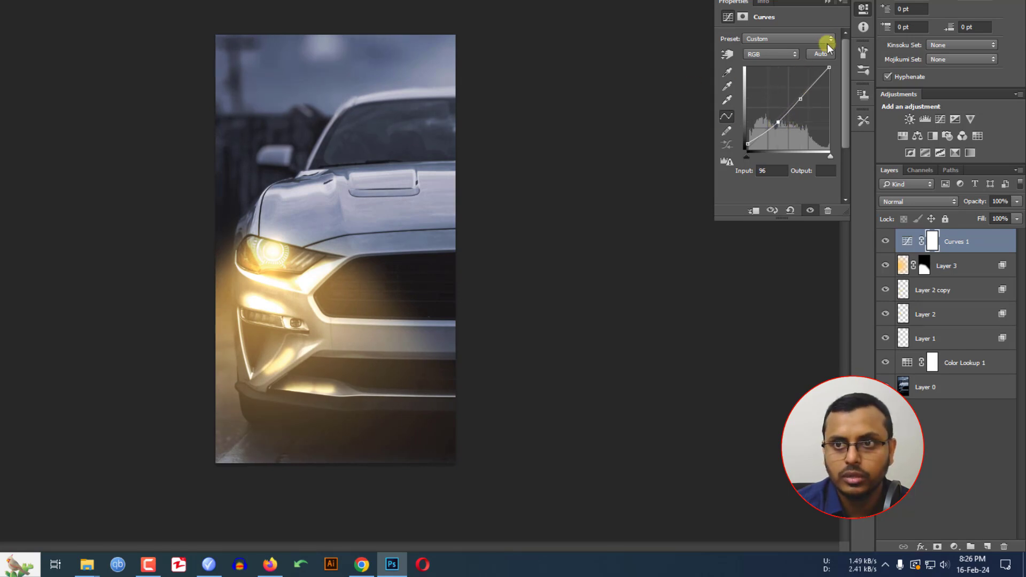
left_click(826, 4)
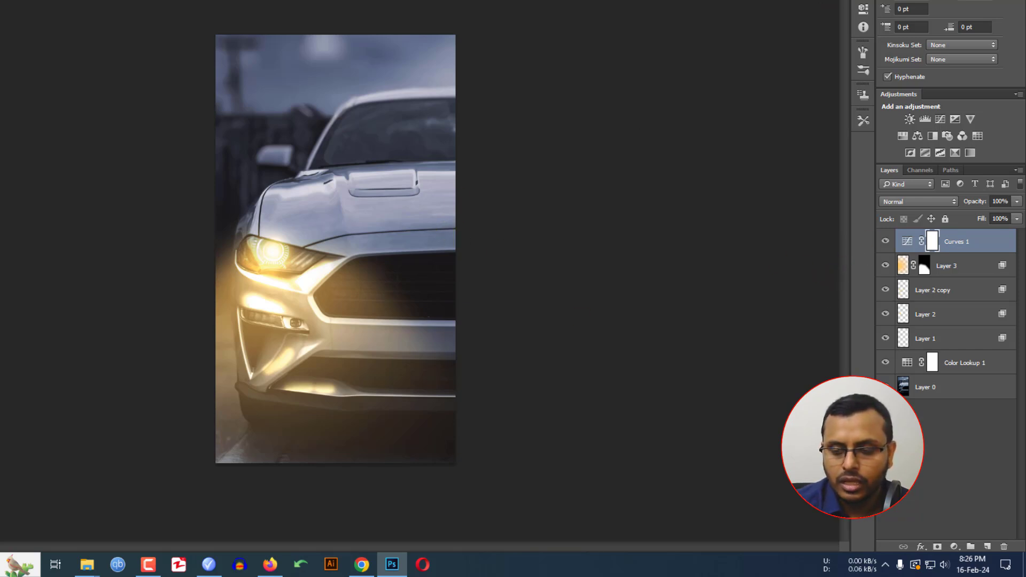
- Toggle the visibility of the layers from Curves 1 down to Layer 0 one by one to examine each layer's contribution
left_click(885, 240)
left_click(885, 241)
left_click(886, 267)
left_click(886, 267)
left_click(885, 290)
left_click(885, 290)
left_click(883, 315)
left_click(884, 315)
left_click(887, 340)
left_click(887, 340)
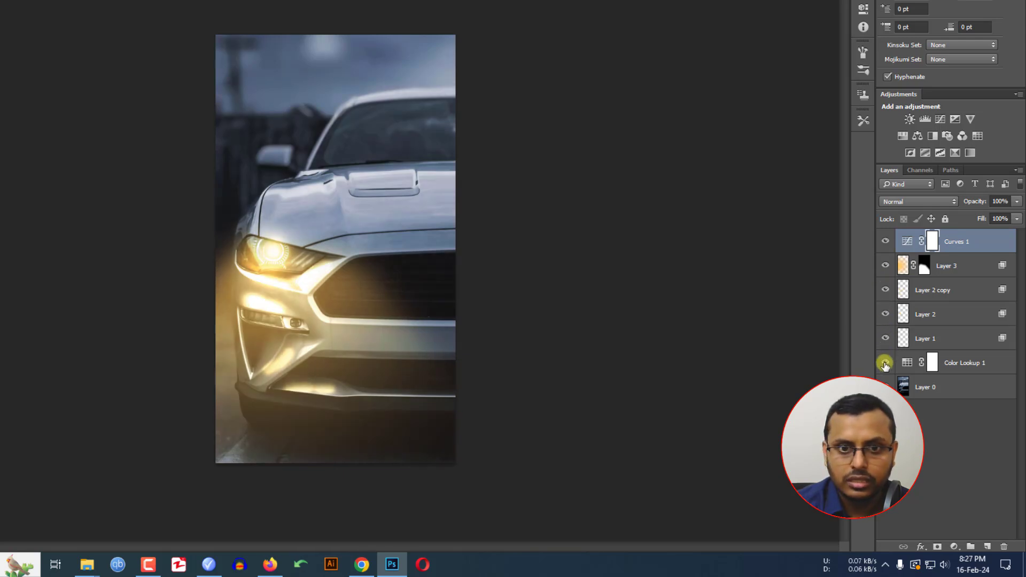
left_click(885, 386)
left_click(885, 386)
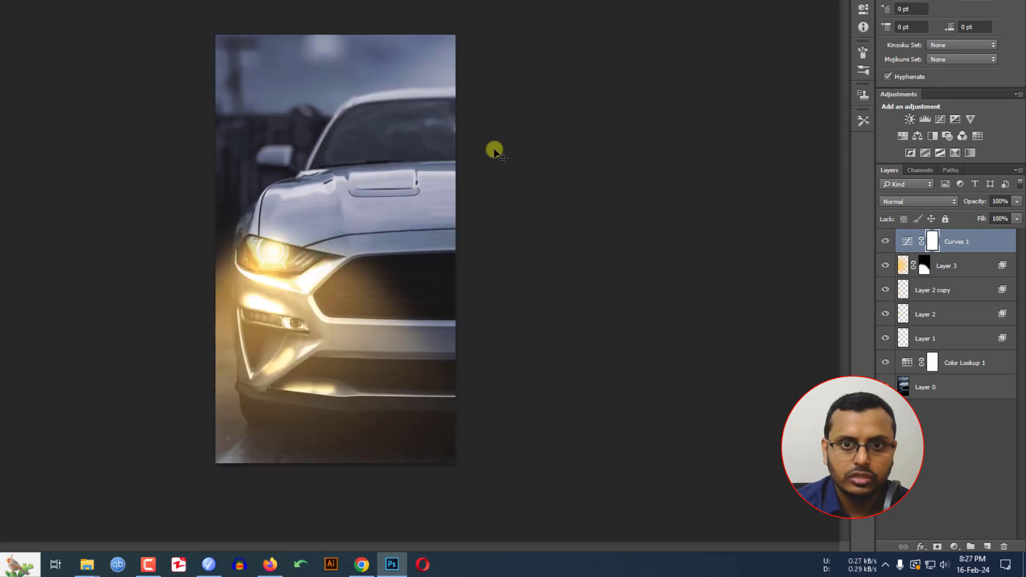
- Save the image to the Desktop as a JPEG named "Final Output of car" with quality 12 (Maximum) and Progressive format
left_click(30, 7)
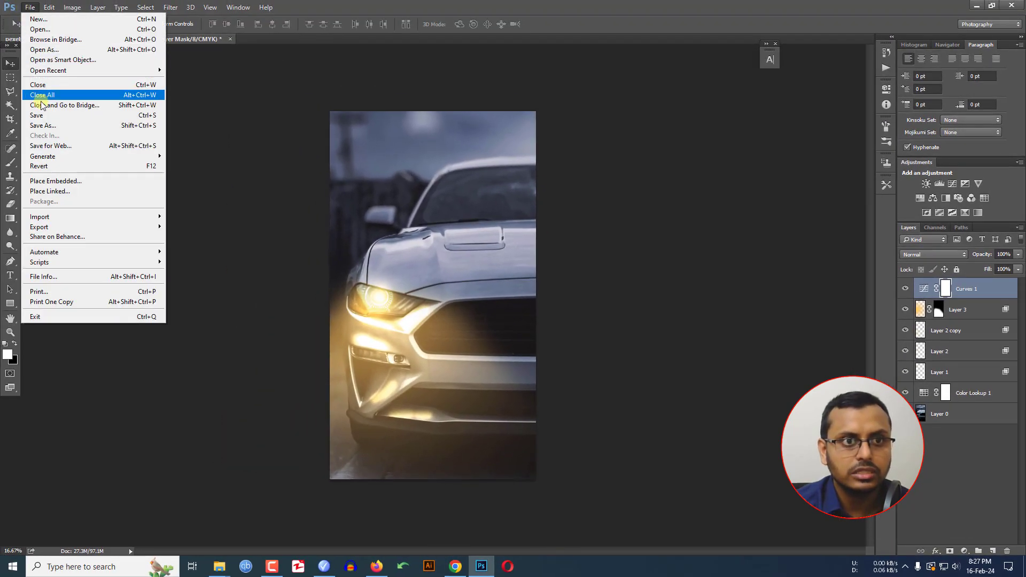
left_click(39, 126)
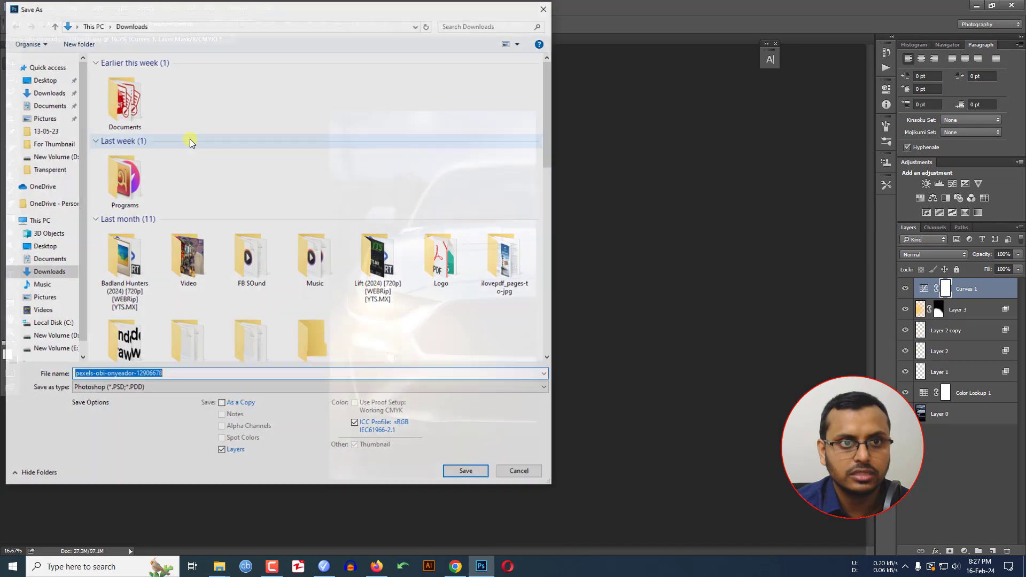
left_click(43, 80)
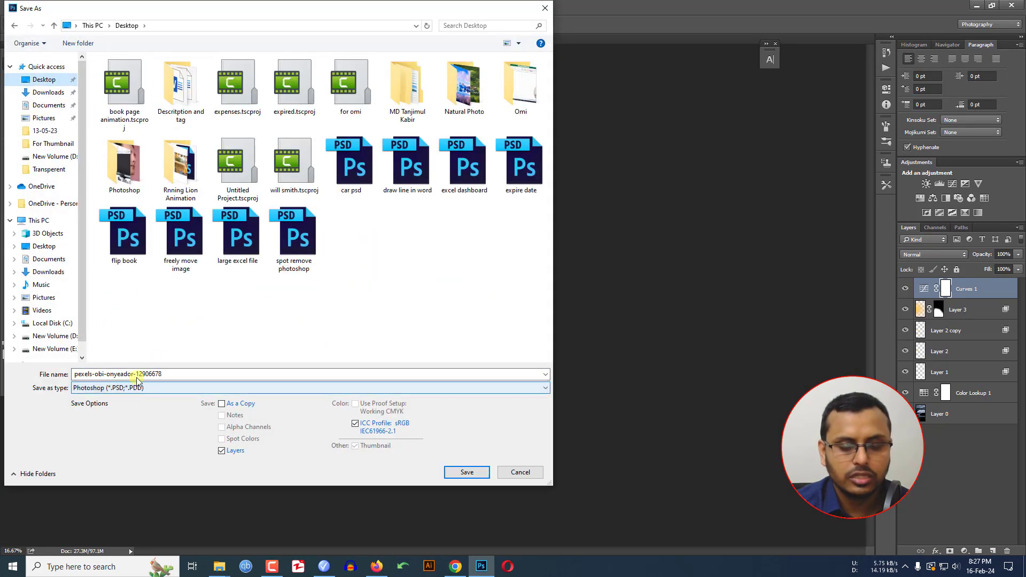
left_click(185, 388)
left_click(134, 471)
left_click(173, 372)
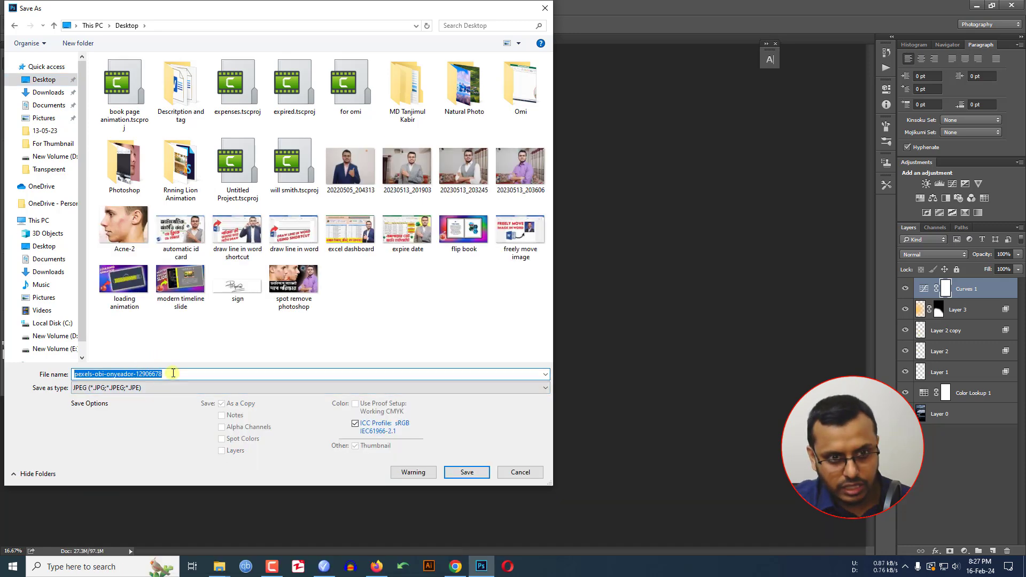
type("Final Output of car")
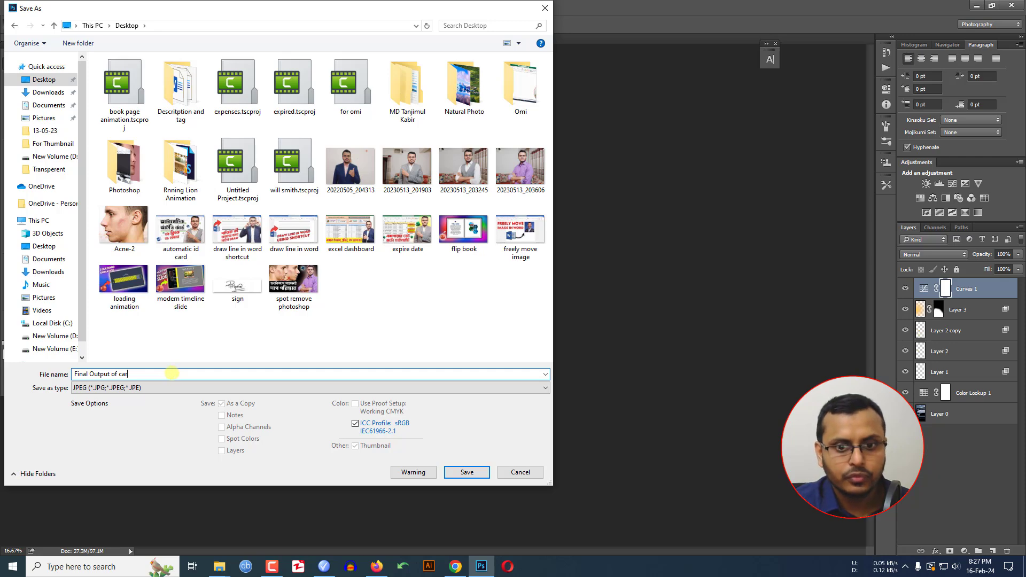
left_click(466, 472)
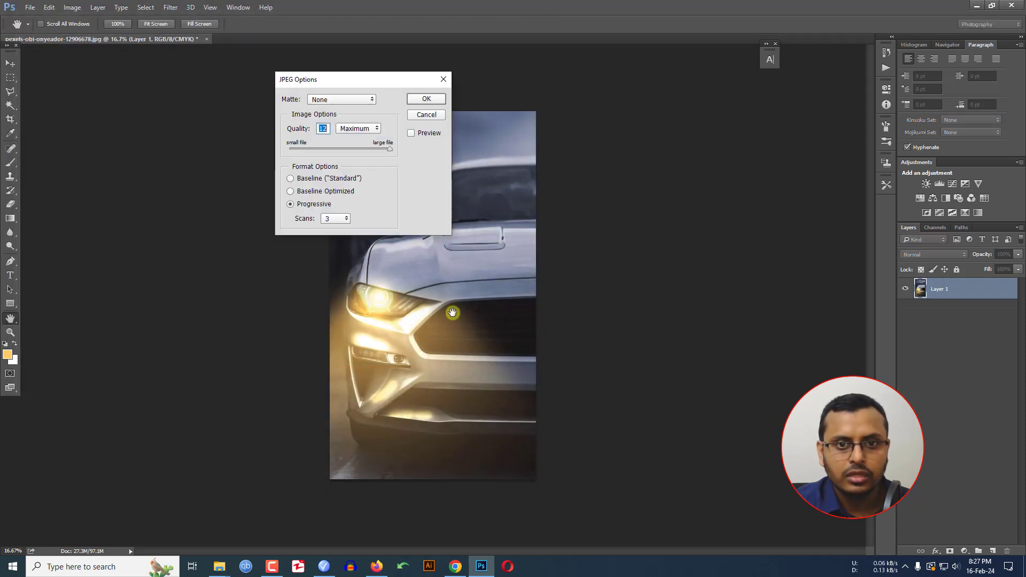
left_click(426, 99)
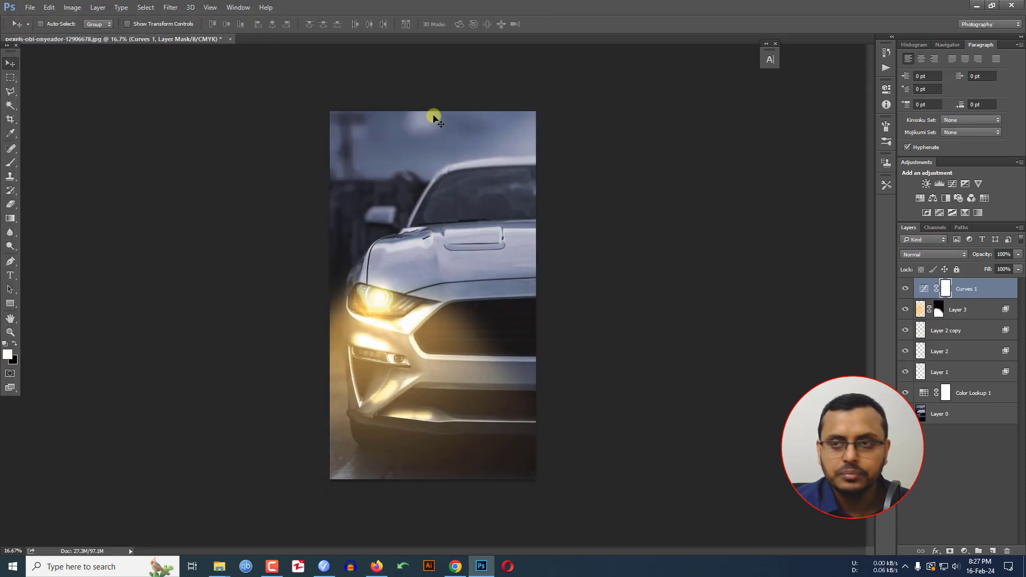
- Open the exported "Final Output of car" from the desktop to check it, close the viewer and return to Photoshop
left_click(975, 6)
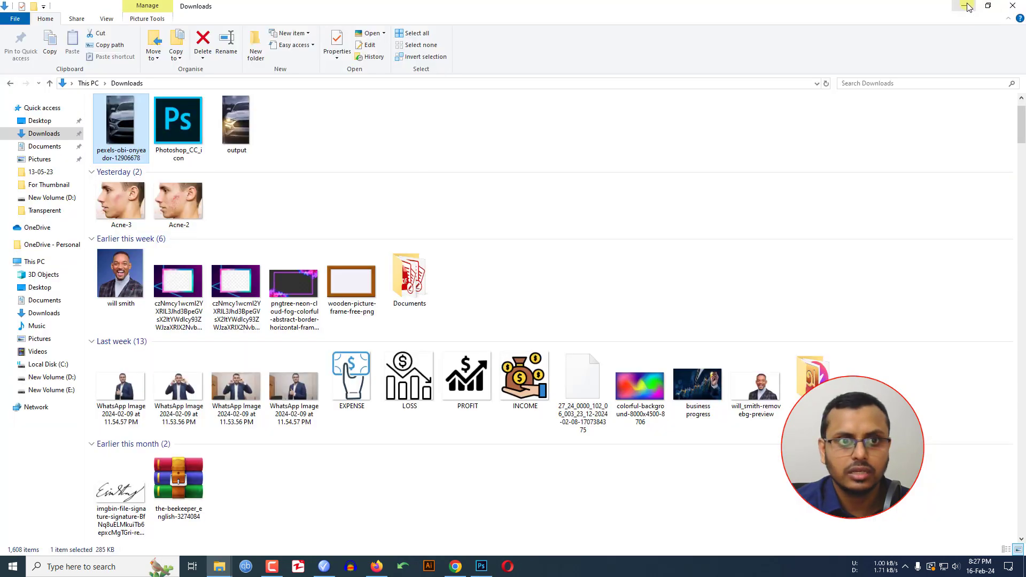
left_click(968, 7)
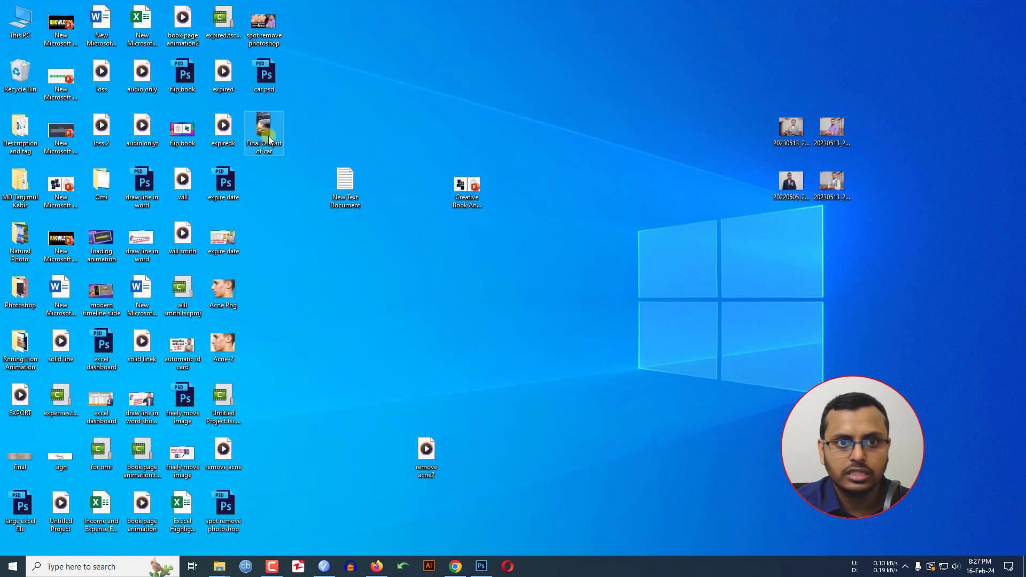
double_click(268, 133)
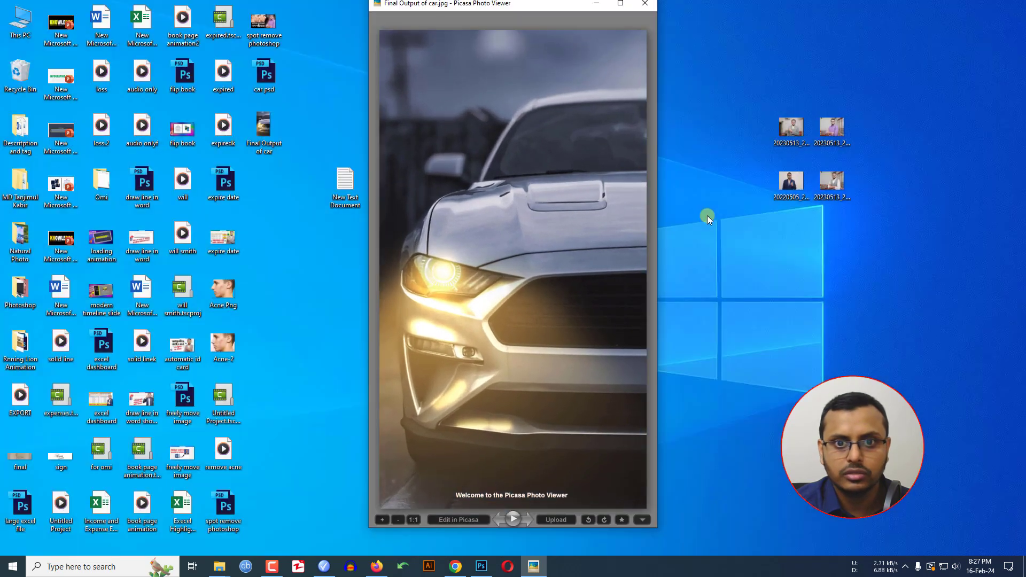
left_click(648, 7)
left_click(481, 567)
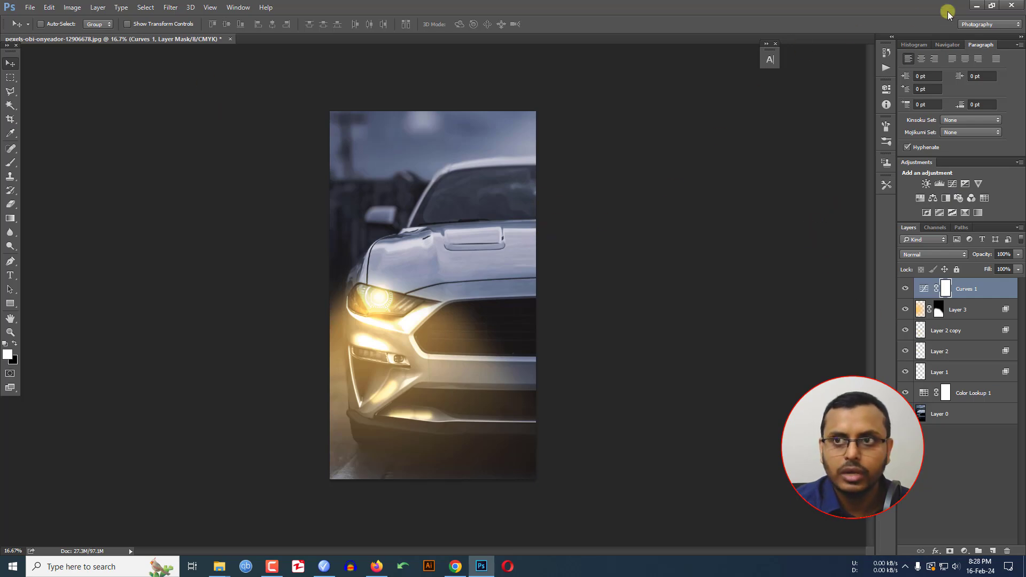
- Place the original car photo from the Downloads folder into the document and move its layer below Layer 0
left_click(976, 6)
double_click(19, 27)
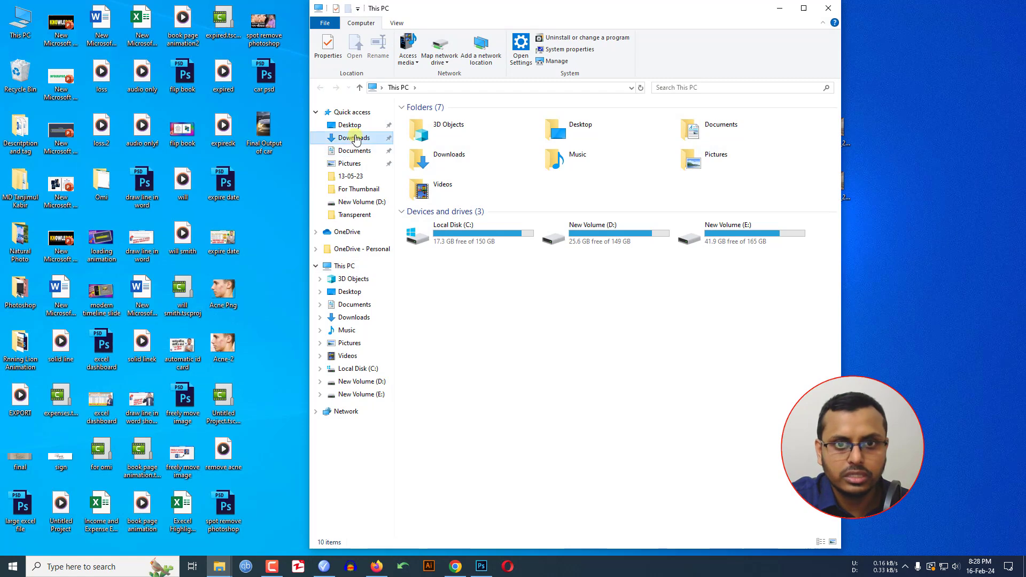
left_click(354, 137)
left_click_drag(493, 148, 473, 336)
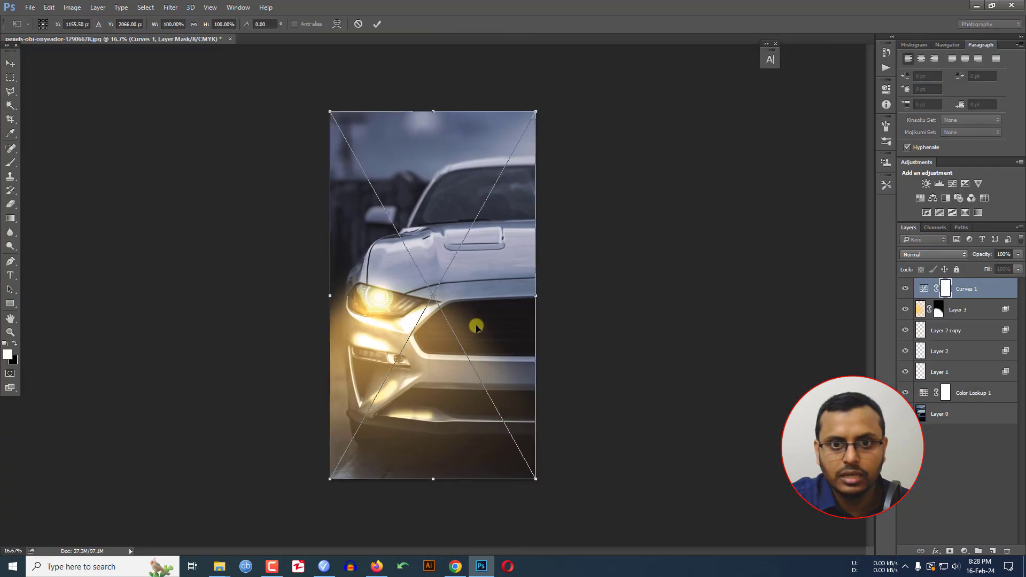
key("Return")
left_click_drag(958, 295, 953, 457)
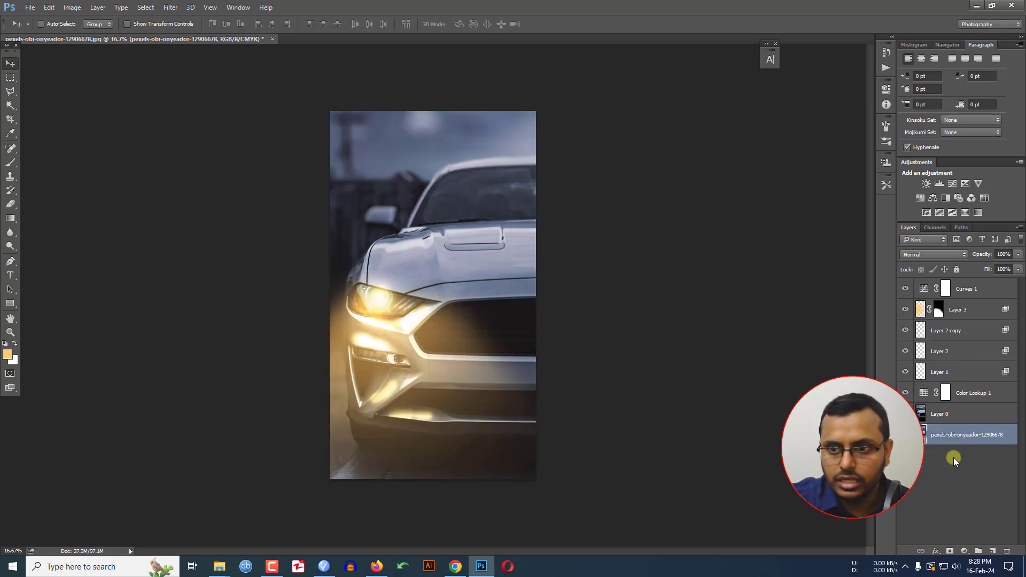
- Group all the editing layers from Layer 0 up to Curves 1, leaving the placed original photo outside the group
left_click(942, 414)
left_click(951, 394, "ctrl")
left_click(955, 374, "ctrl")
left_click(953, 351, "ctrl")
left_click(954, 331, "ctrl")
left_click(956, 309, "ctrl")
left_click(963, 292, "ctrl")
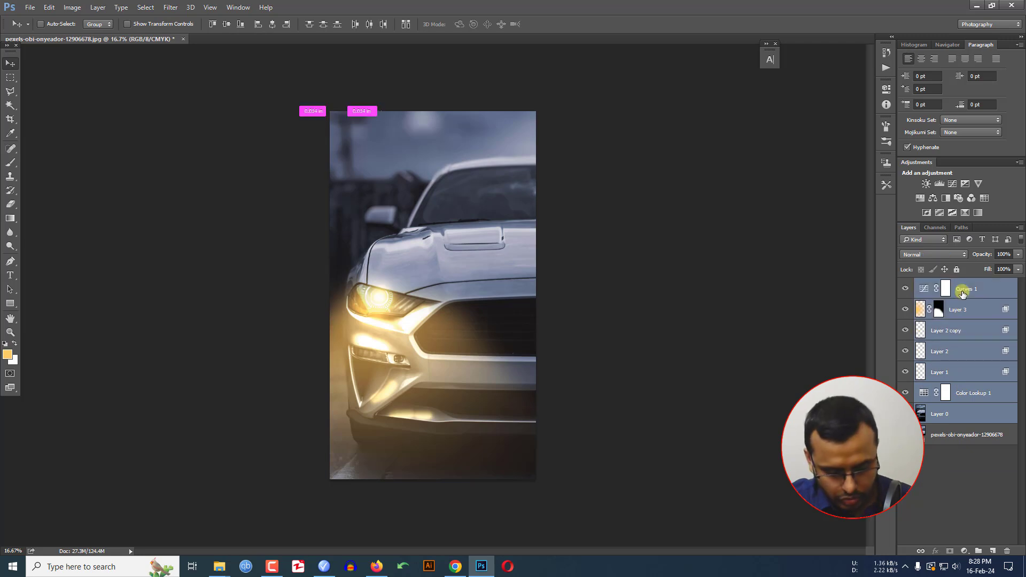
key("ctrl+g")
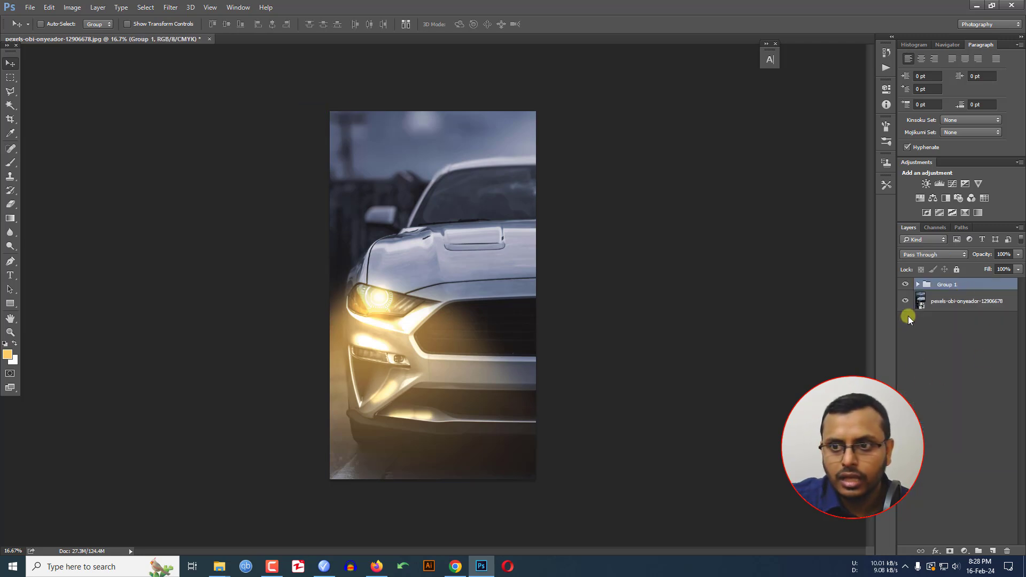
- Toggle the visibility of the group of editing layers repeatedly to compare the edited car with the original photo
left_click(905, 285)
left_click(905, 285)
left_click(905, 284)
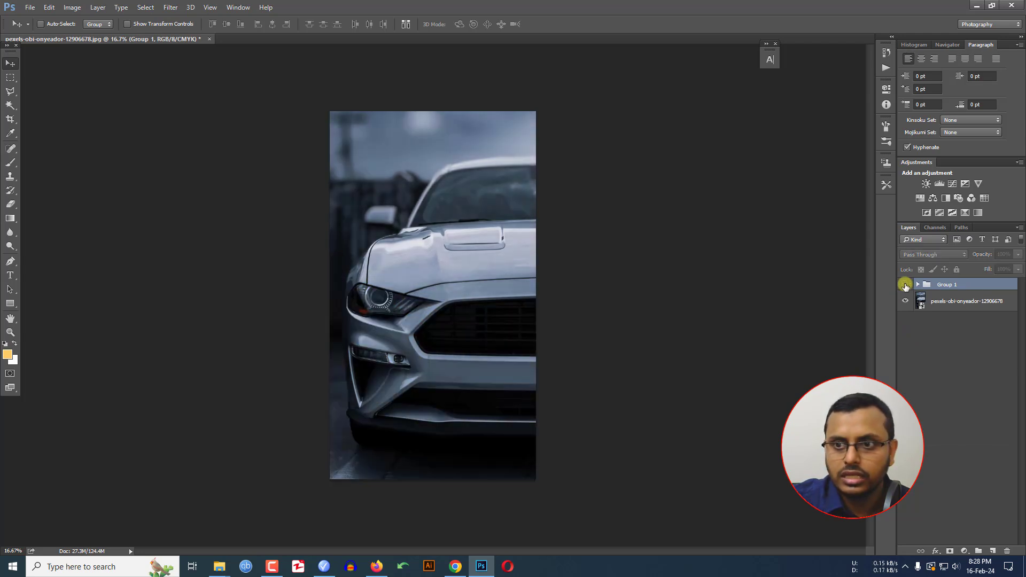
left_click(905, 285)
left_click(905, 284)
left_click(905, 285)
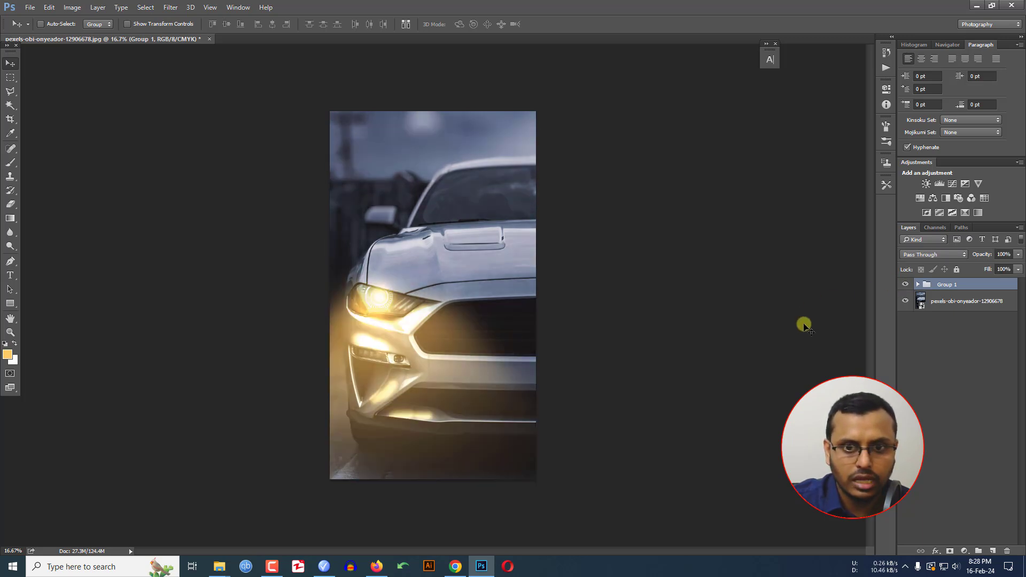